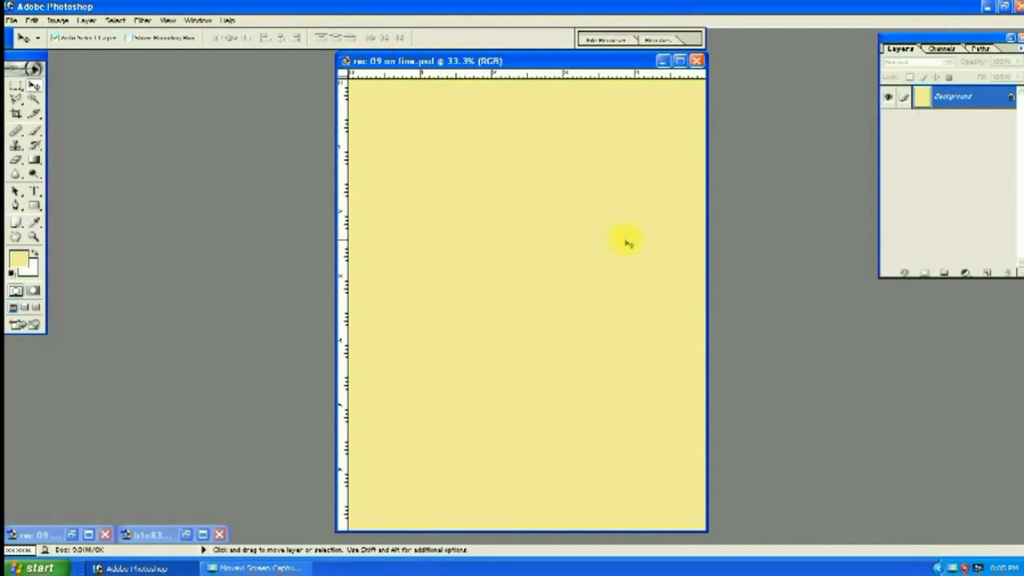
# Copy the wedding couple photo into the blank cream card document and close the source photo
pyautogui.click(185, 534)
pyautogui.moveTo(213, 230); pyautogui.dragTo(473, 238)
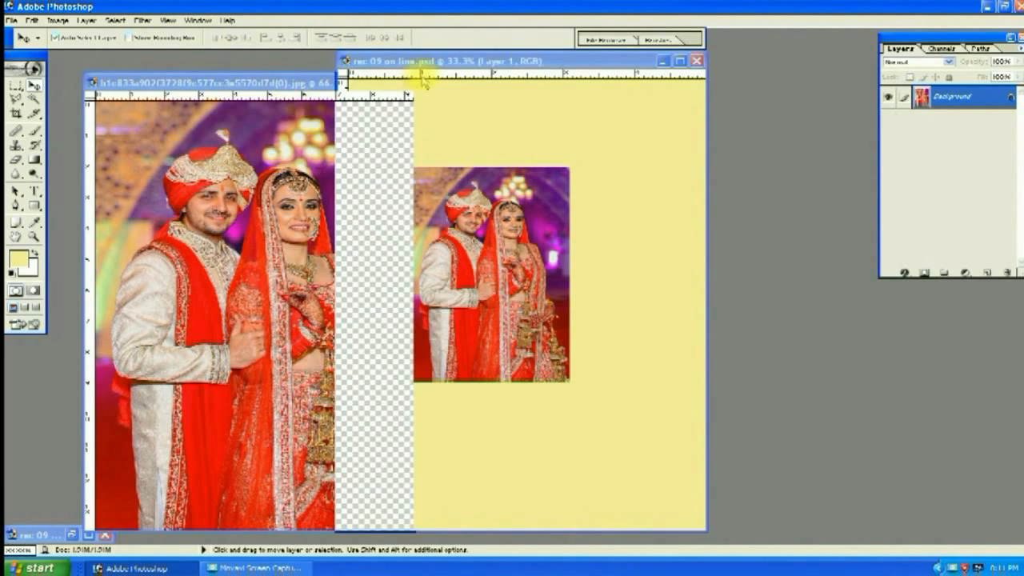
pyautogui.hotkey('ctrl', 'w')
# Enlarge the couple photo to about 150% width and 119% height and place it in the upper middle of the card
pyautogui.hotkey('ctrl', 't')
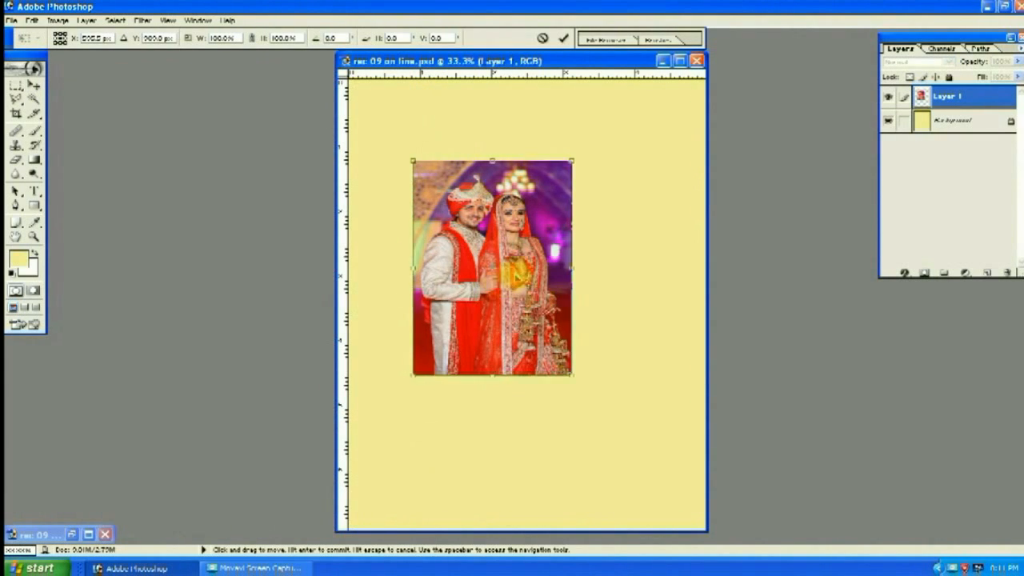
pyautogui.moveTo(516, 276); pyautogui.dragTo(542, 235)
pyautogui.moveTo(434, 115); pyautogui.dragTo(388, 94)
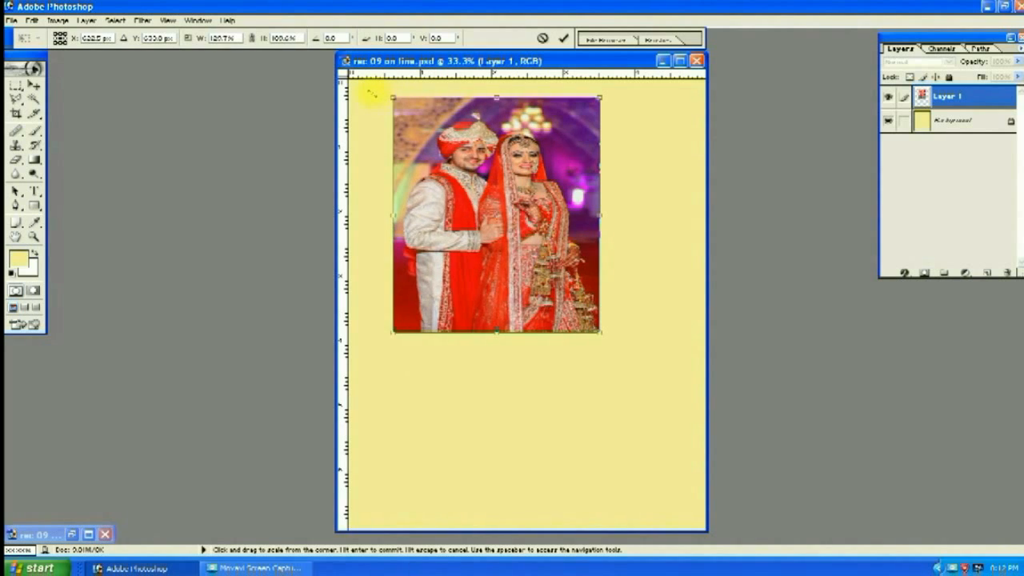
pyautogui.moveTo(600, 331); pyautogui.dragTo(617, 347)
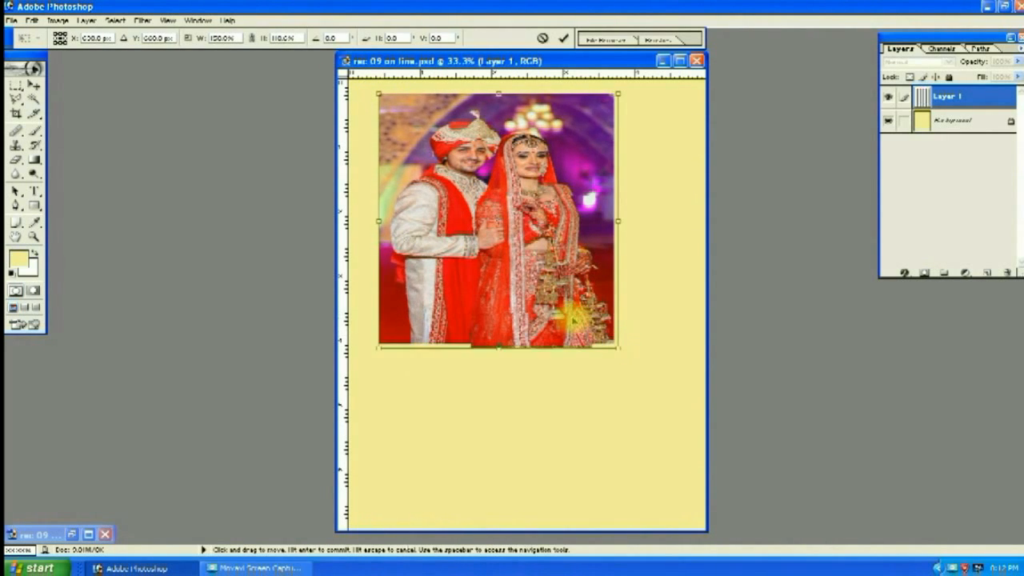
pyautogui.moveTo(574, 317); pyautogui.dragTo(595, 317)
pyautogui.press('Return')
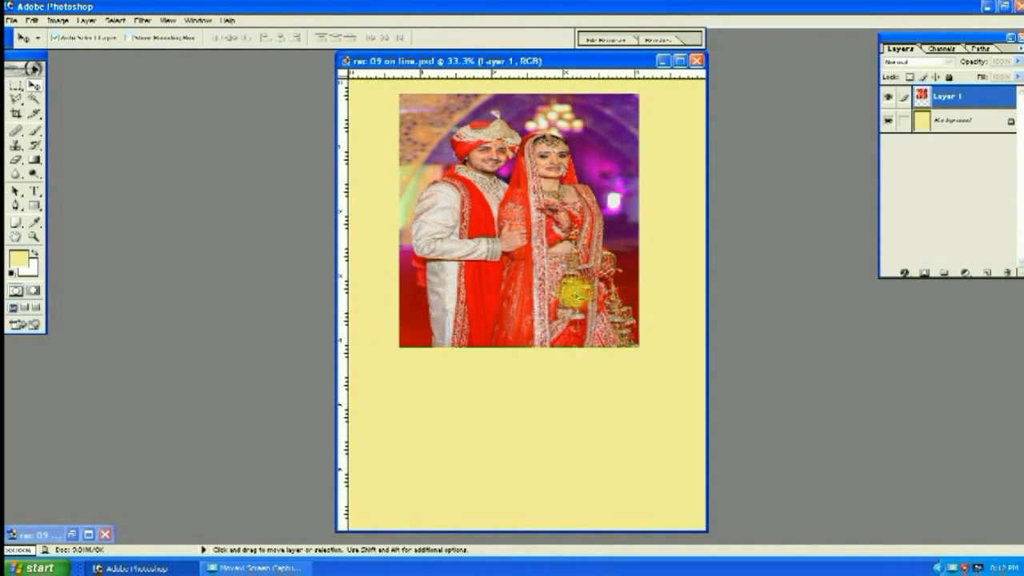
# Add a Hide All layer mask to the photo and brush white on it to reveal the couple's heads and shoulders
pyautogui.click(87, 20)
pyautogui.moveTo(133, 190)
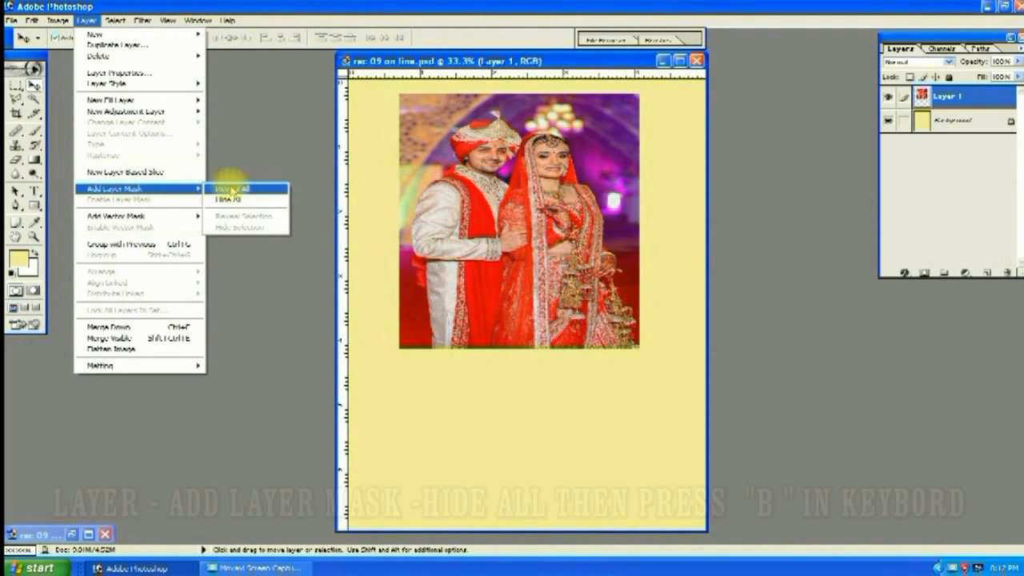
pyautogui.click(230, 200)
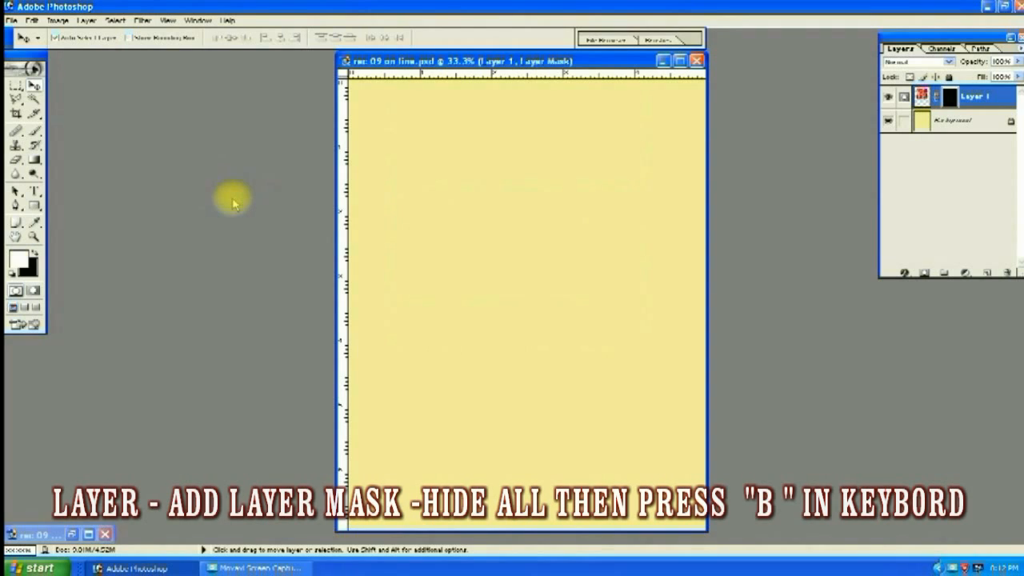
pyautogui.press('b')
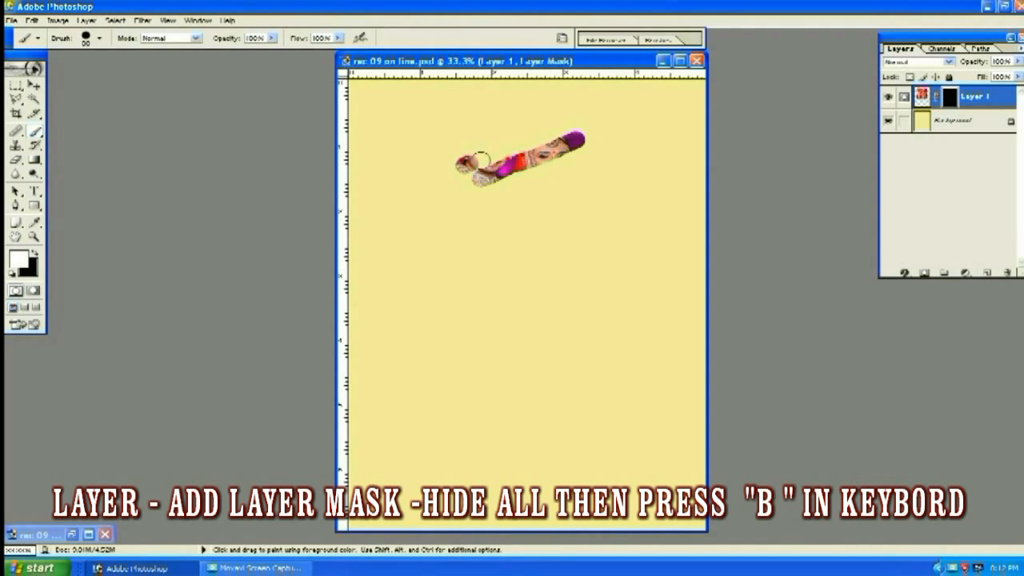
pyautogui.moveTo(482, 158); pyautogui.dragTo(570, 128)
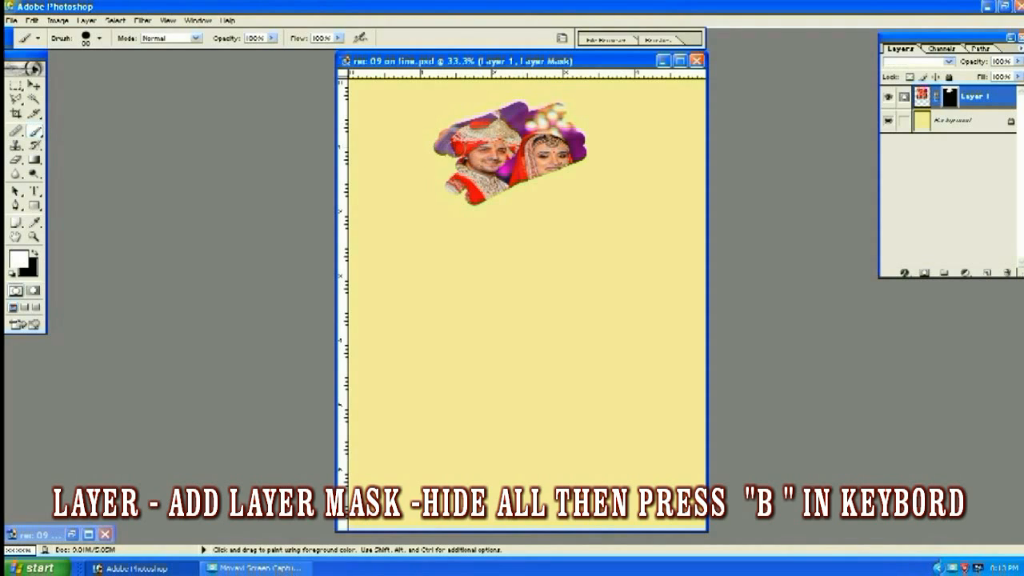
pyautogui.moveTo(473, 210)
pyautogui.mouseDown()
pyautogui.moveTo(597, 172)
pyautogui.moveTo(450, 209)
pyautogui.moveTo(461, 217)
pyautogui.moveTo(576, 163)
pyautogui.mouseUp()
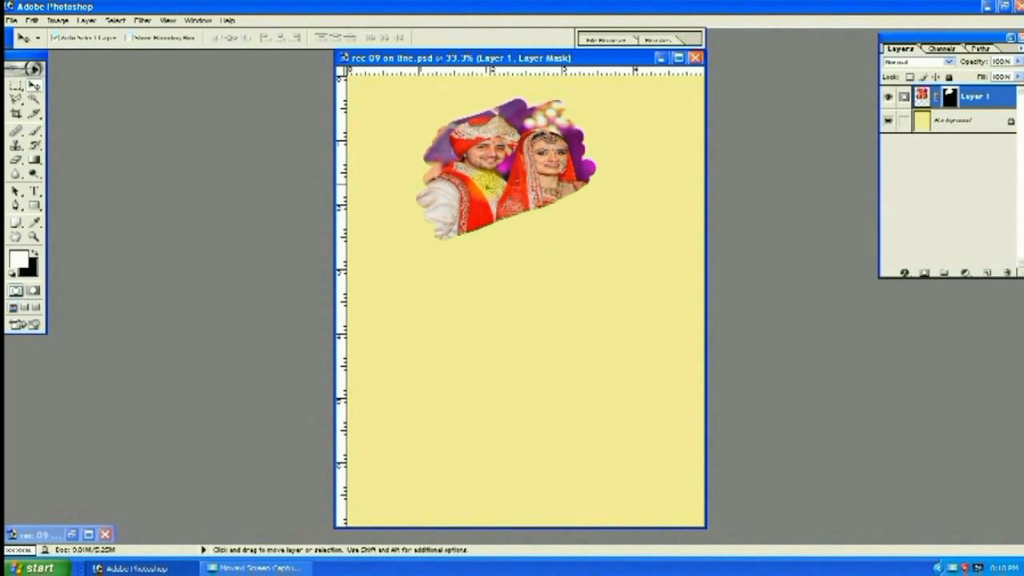
# Stretch the masked photo wider and slightly taller, and nudge it up the card
pyautogui.hotkey('ctrl', 't')
pyautogui.moveTo(658, 215); pyautogui.dragTo(681, 213)
pyautogui.moveTo(393, 215); pyautogui.dragTo(389, 217)
pyautogui.moveTo(531, 343); pyautogui.dragTo(528, 353)
pyautogui.press('Return')
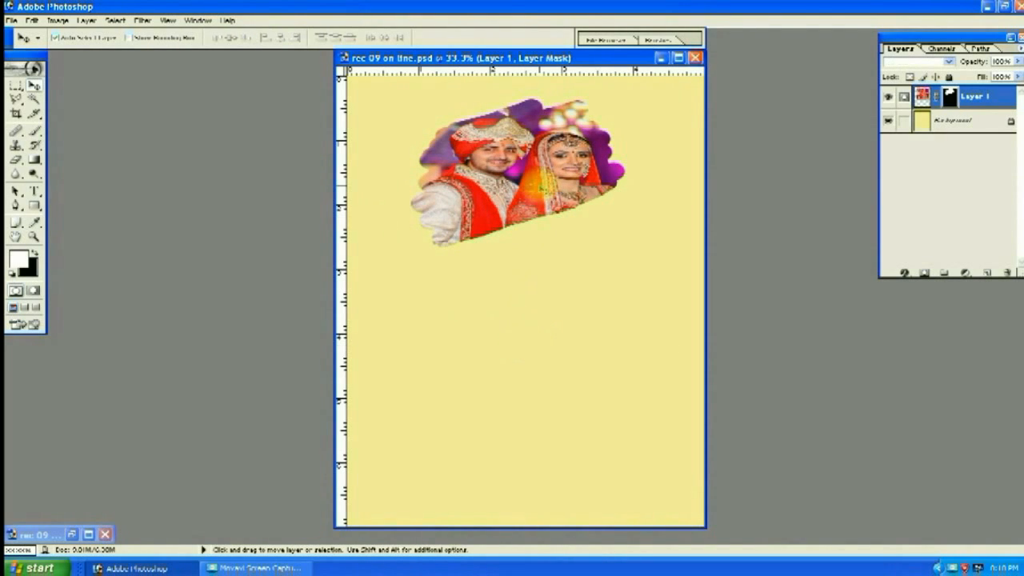
pyautogui.hotkey('shift', 'Up')
pyautogui.hotkey('shift', 'Up')
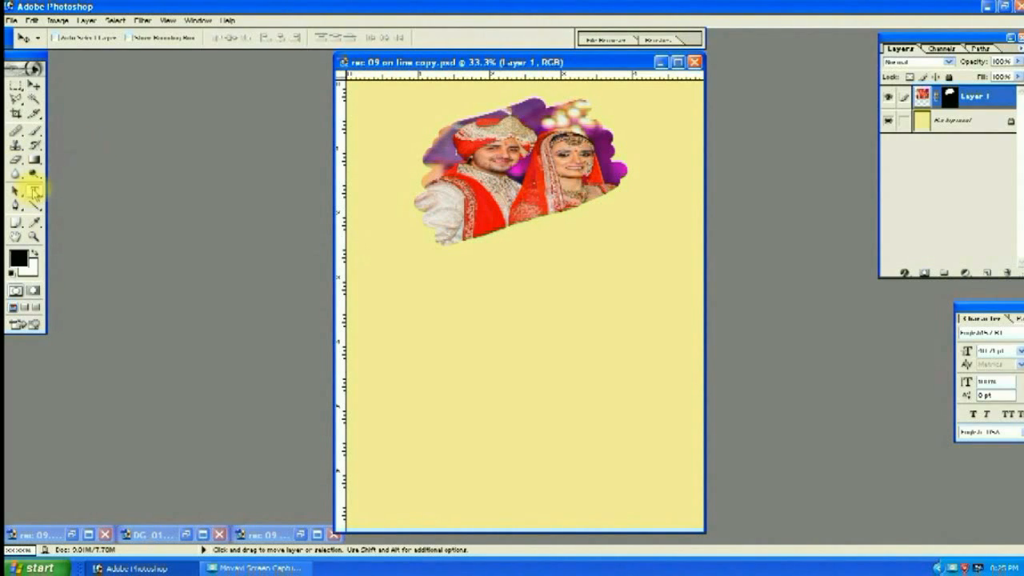
# Add the black heading "Save The Date" below the photo with the Type tool in English157 BT at 40.71 pt
pyautogui.click(34, 191)
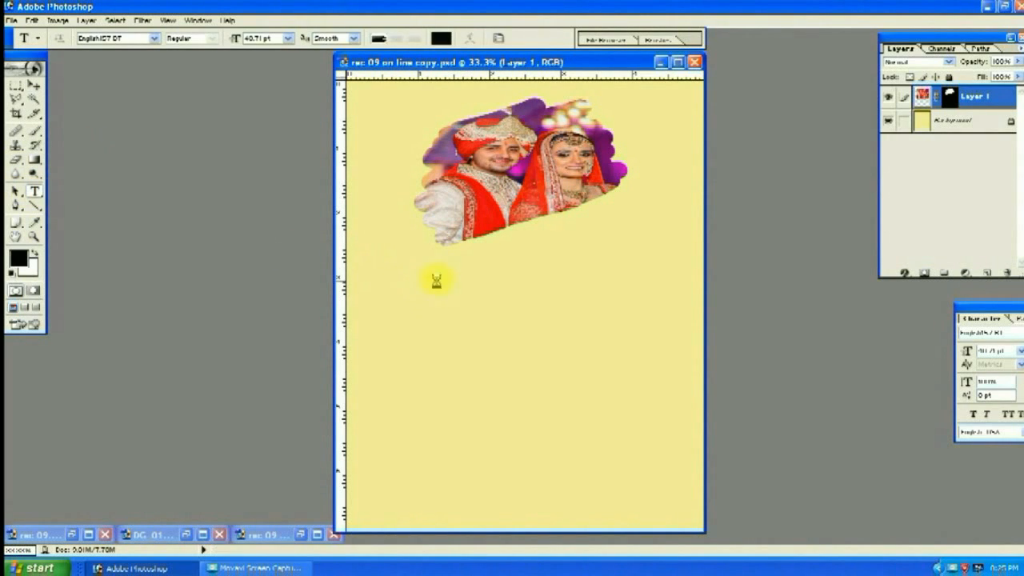
pyautogui.click(436, 280)
pyautogui.write('Save')
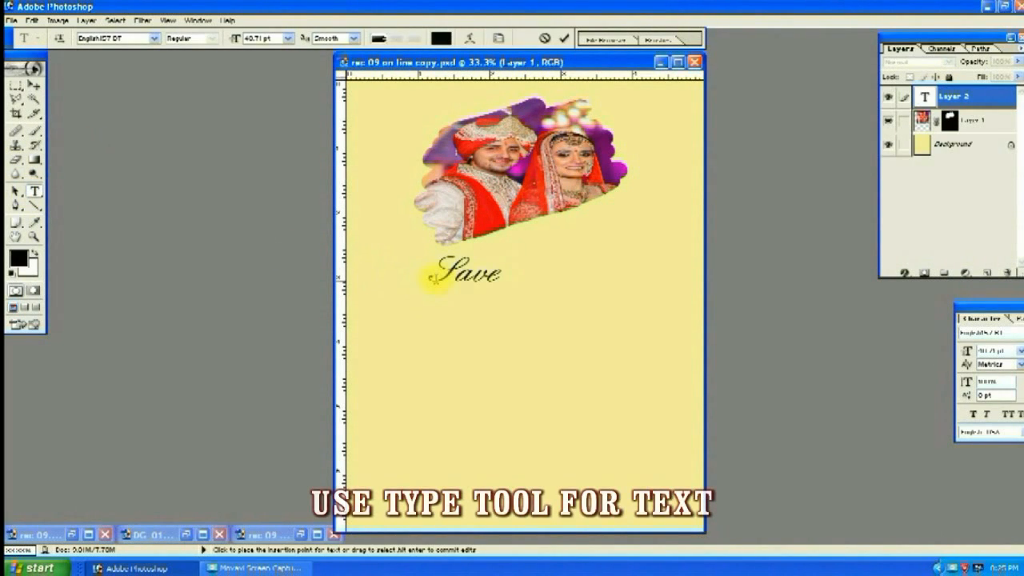
pyautogui.write(' The Date')
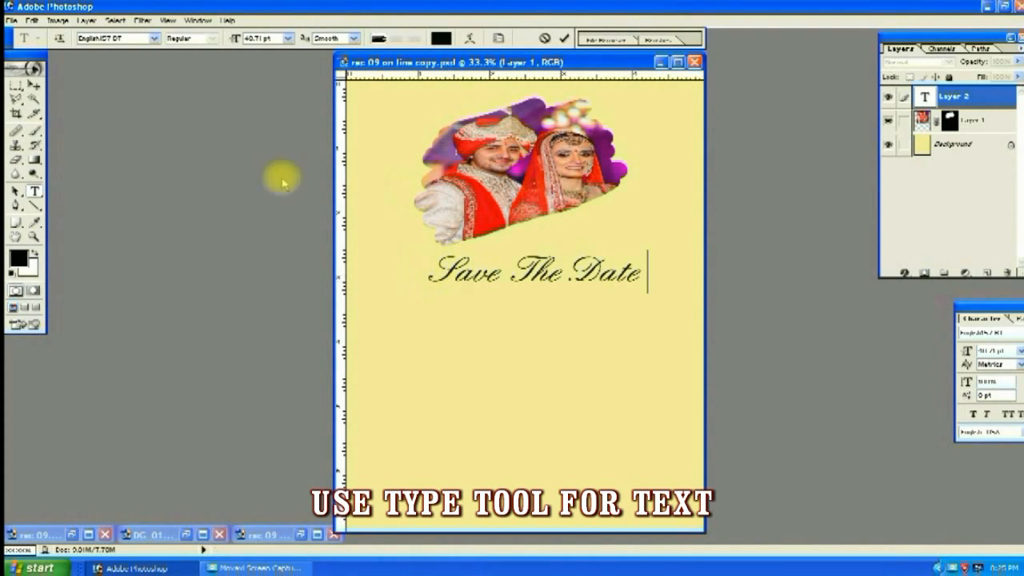
# Widen the "Save The Date" heading slightly and center it beneath the photo
pyautogui.click(34, 85)
pyautogui.moveTo(581, 281); pyautogui.dragTo(568, 280)
pyautogui.hotkey('ctrl', 't')
pyautogui.moveTo(419, 278); pyautogui.dragTo(411, 288)
pyautogui.moveTo(526, 296); pyautogui.dragTo(525, 287)
pyautogui.moveTo(414, 273); pyautogui.dragTo(406, 273)
pyautogui.press('Return')
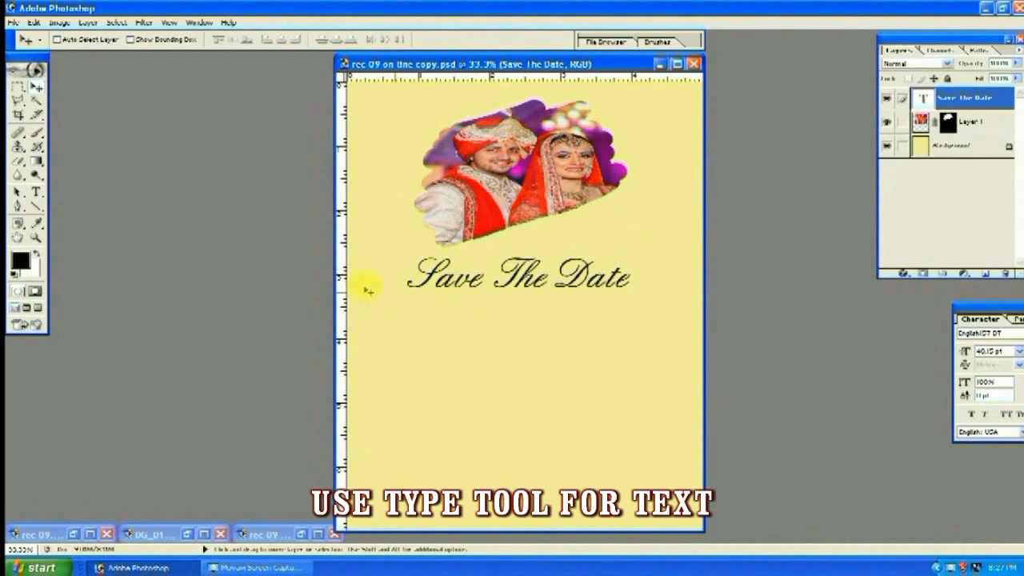
# Add the text "WE ARE GETTING MARRIED" below the heading in Freehand575 BT at 24 pt
pyautogui.click(36, 192)
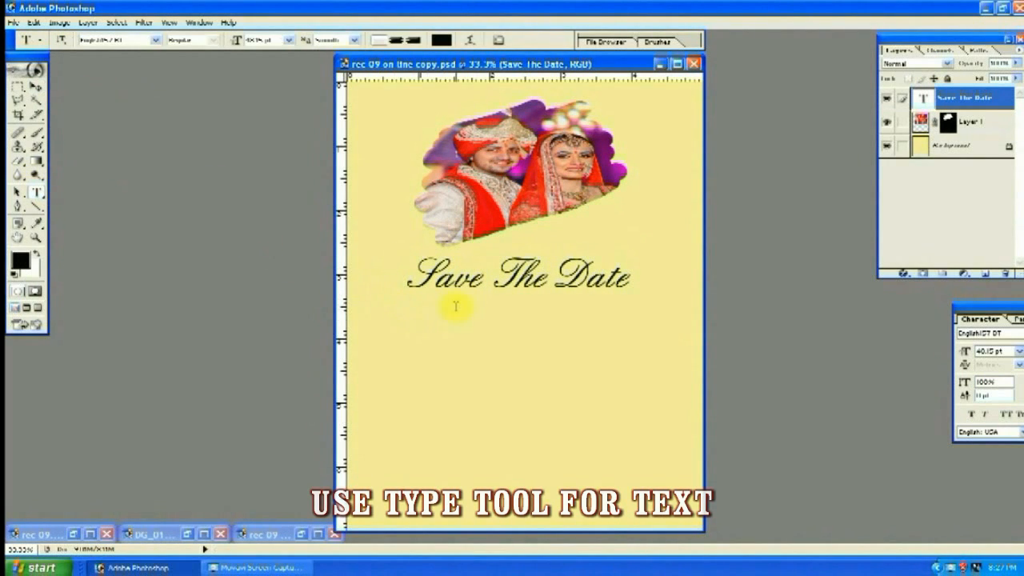
pyautogui.click(454, 306)
pyautogui.click(154, 40)
pyautogui.click(138, 88)
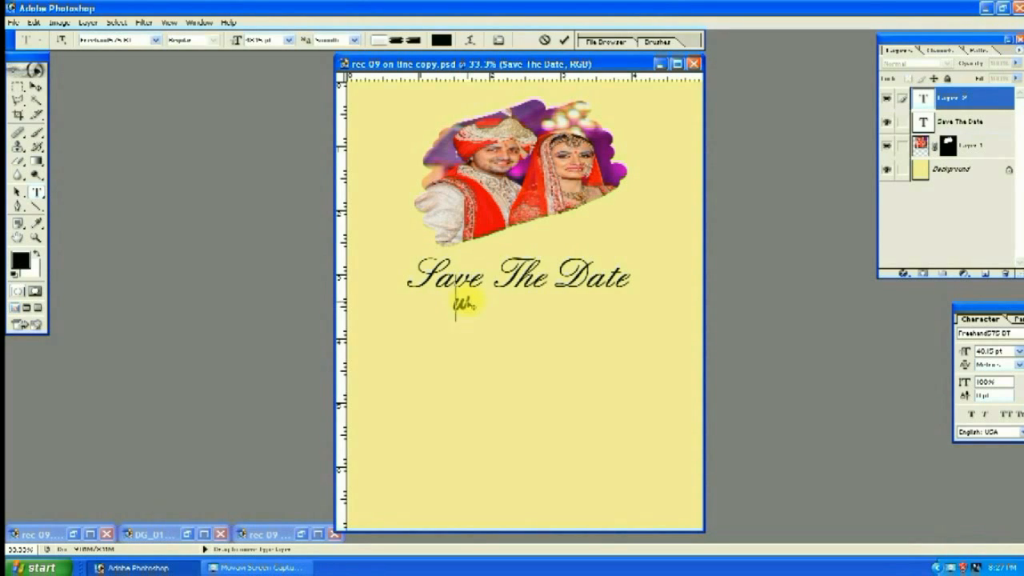
pyautogui.moveTo(557, 299); pyautogui.dragTo(461, 304)
pyautogui.tripleClick(486, 303)
pyautogui.click(288, 40)
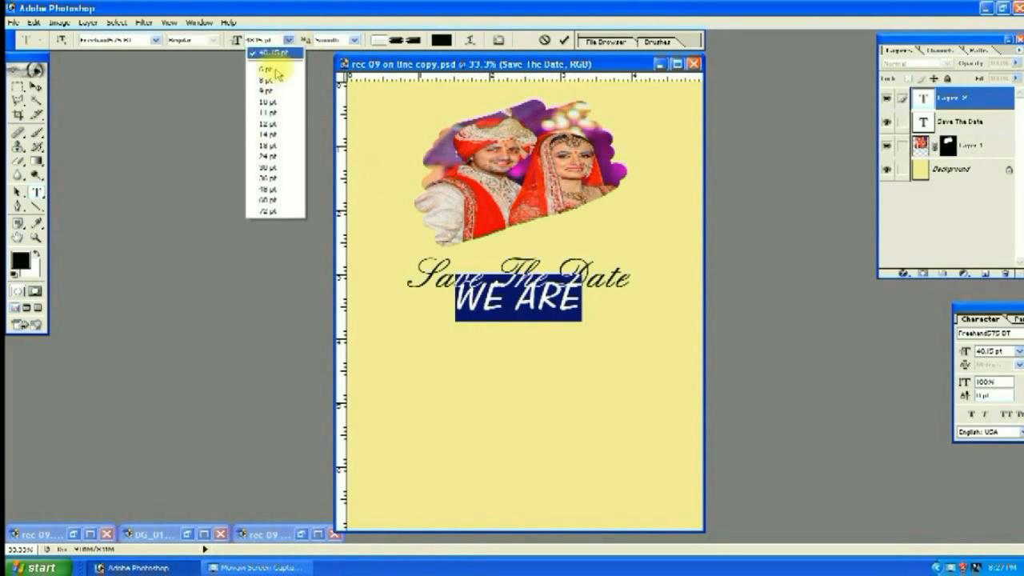
pyautogui.click(269, 156)
pyautogui.click(509, 301)
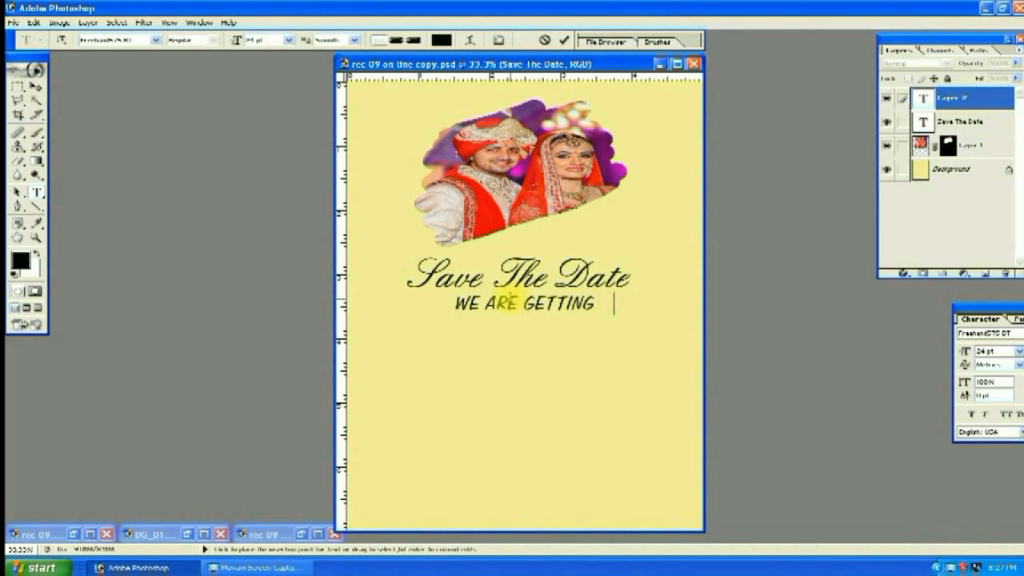
pyautogui.write('D')
# Scale the "WE ARE GETTING MARRIED" line down to about 76% and center it directly under the heading
pyautogui.click(36, 86)
pyautogui.click(668, 302)
pyautogui.moveTo(668, 303); pyautogui.dragTo(612, 303)
pyautogui.moveTo(534, 310); pyautogui.dragTo(533, 306)
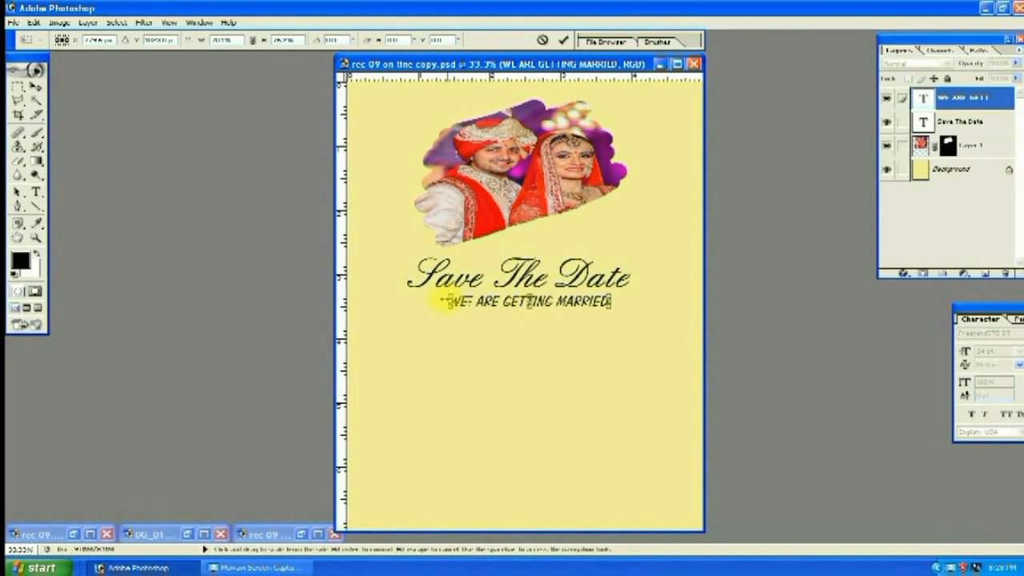
pyautogui.moveTo(447, 301); pyautogui.dragTo(440, 302)
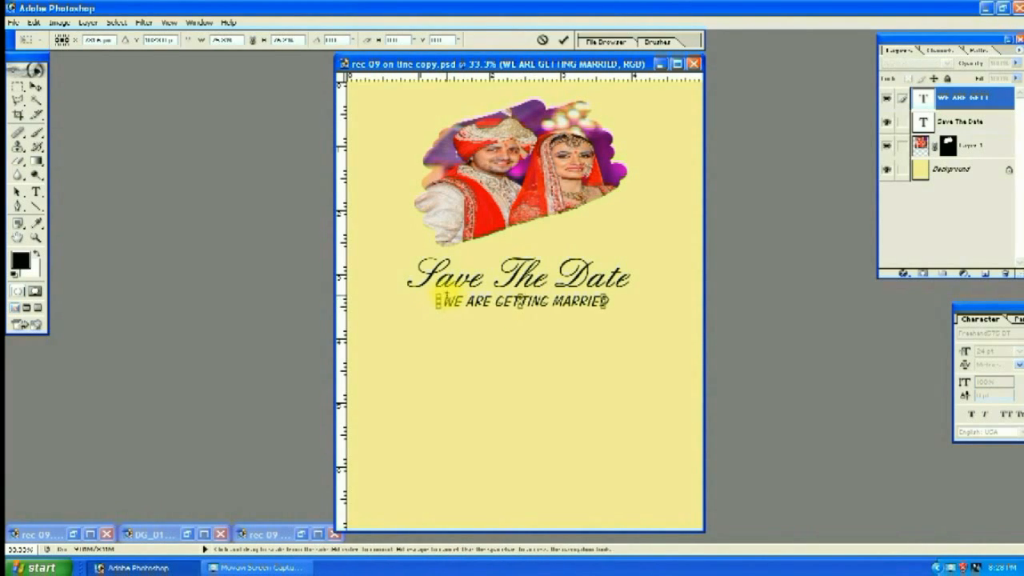
pyautogui.press('Return')
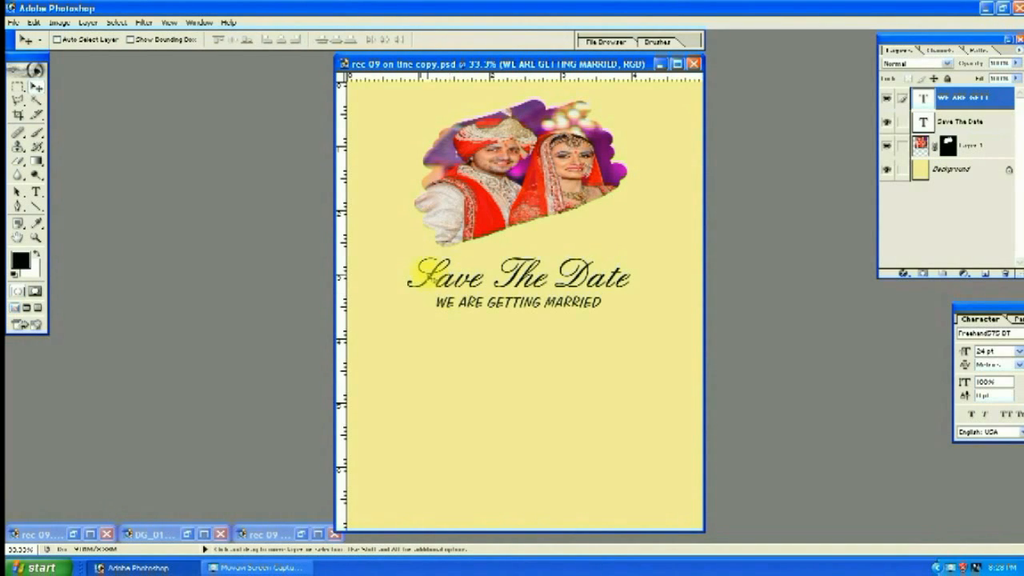
# Add the groom's first name in capitals below the subtitle in Highlight LET at 48 pt
pyautogui.press('t')
pyautogui.click(451, 354)
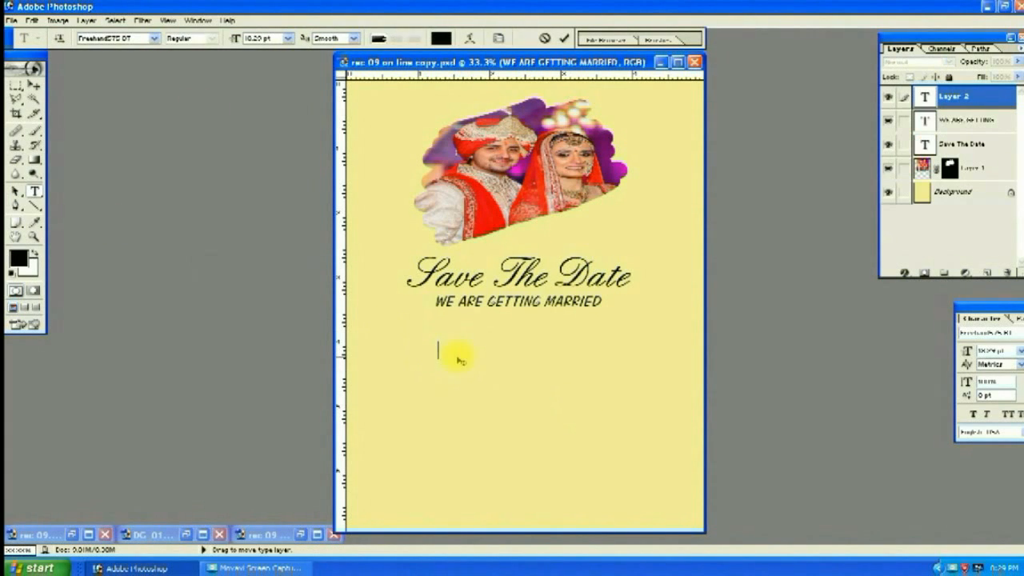
pyautogui.click(154, 39)
pyautogui.click(131, 149)
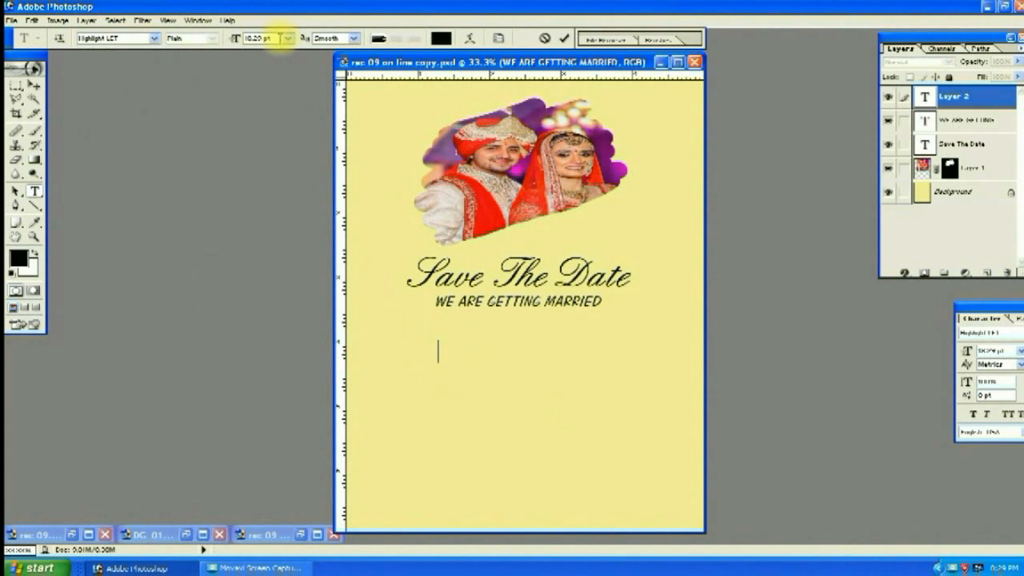
pyautogui.click(287, 38)
pyautogui.click(272, 189)
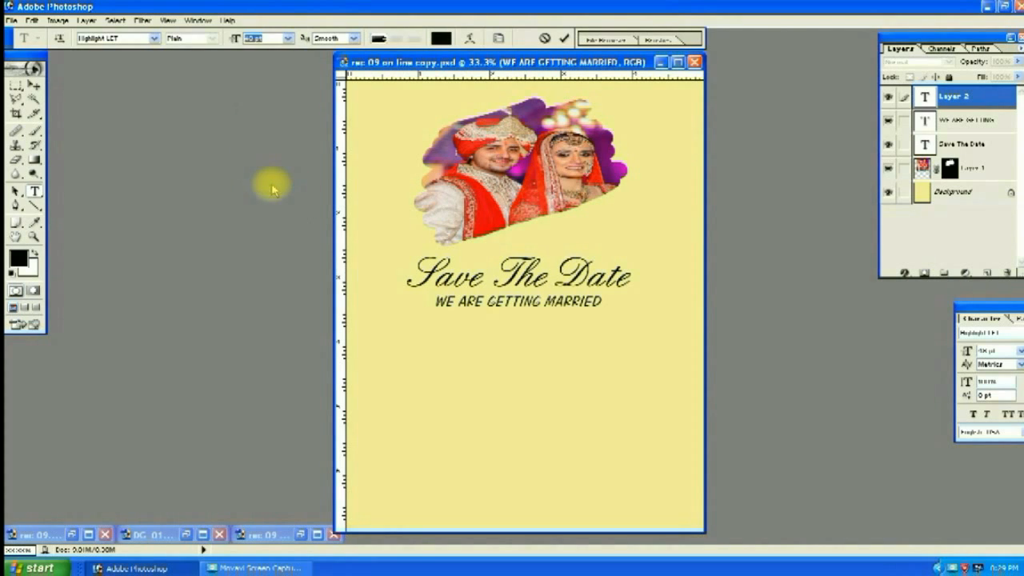
pyautogui.write('MOHON')
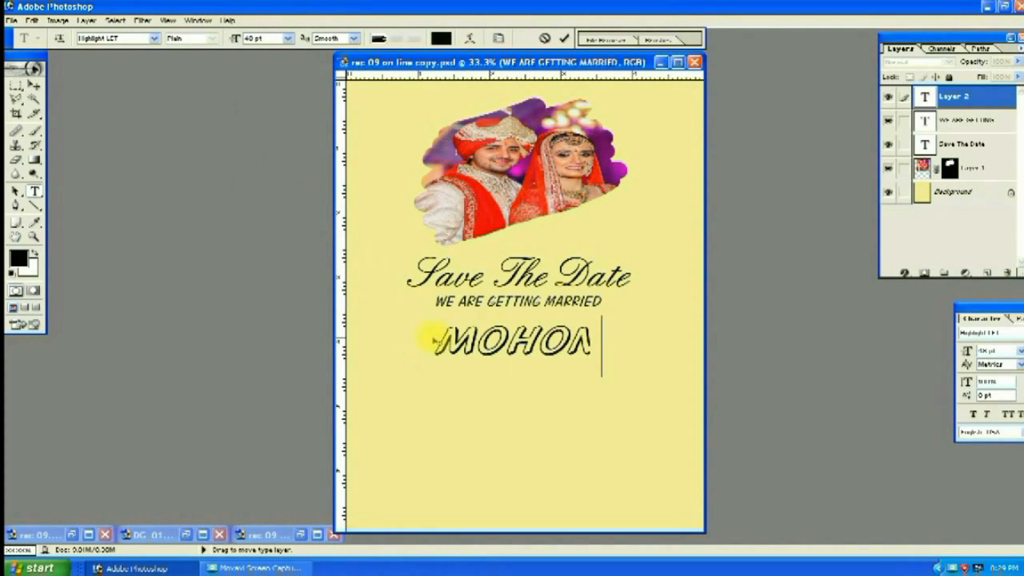
pyautogui.click(34, 84)
# Recolor the groom's name to red FF0000
pyautogui.click(33, 194)
pyautogui.doubleClick(507, 352)
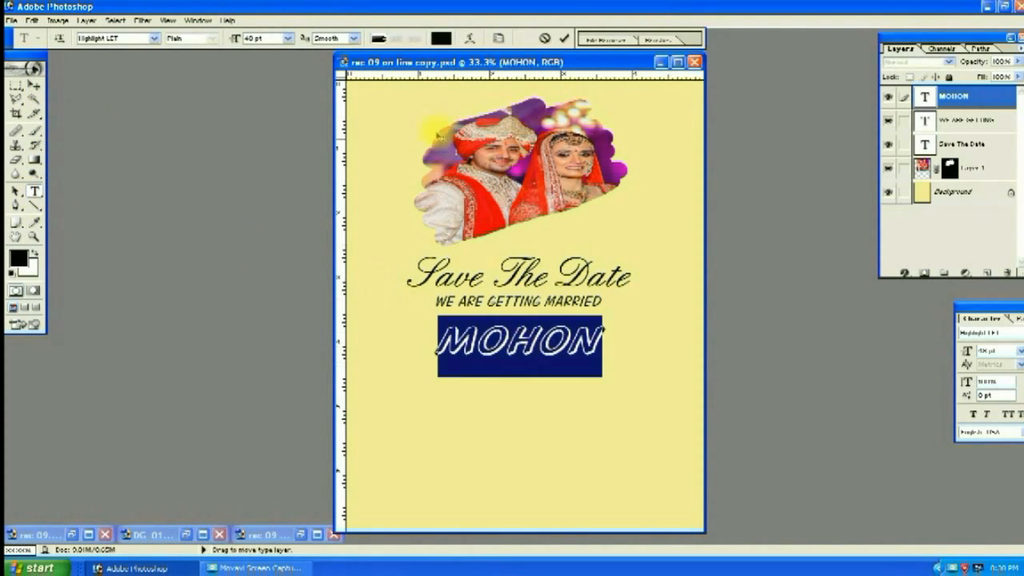
pyautogui.click(441, 38)
pyautogui.click(856, 192)
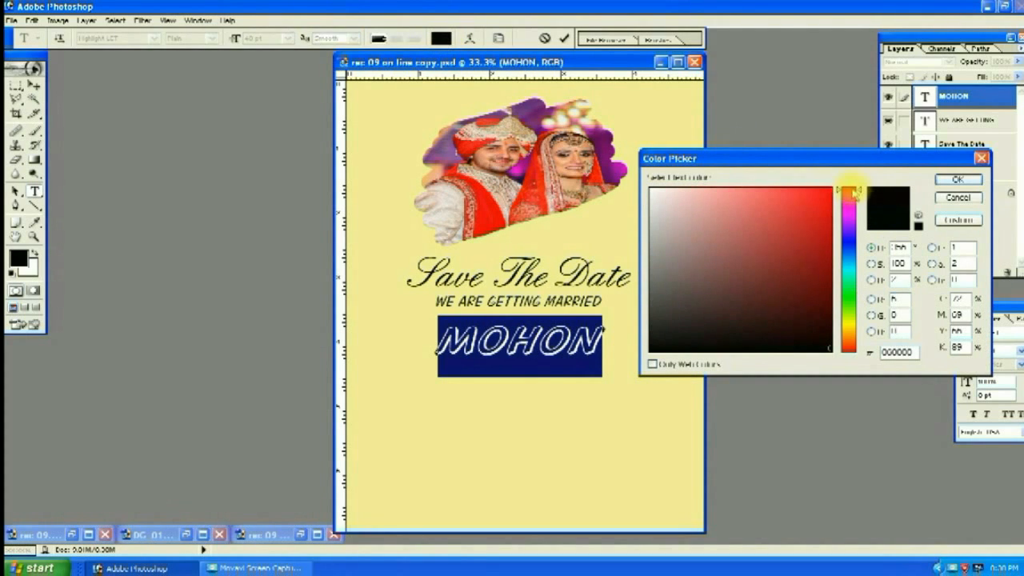
pyautogui.click(831, 190)
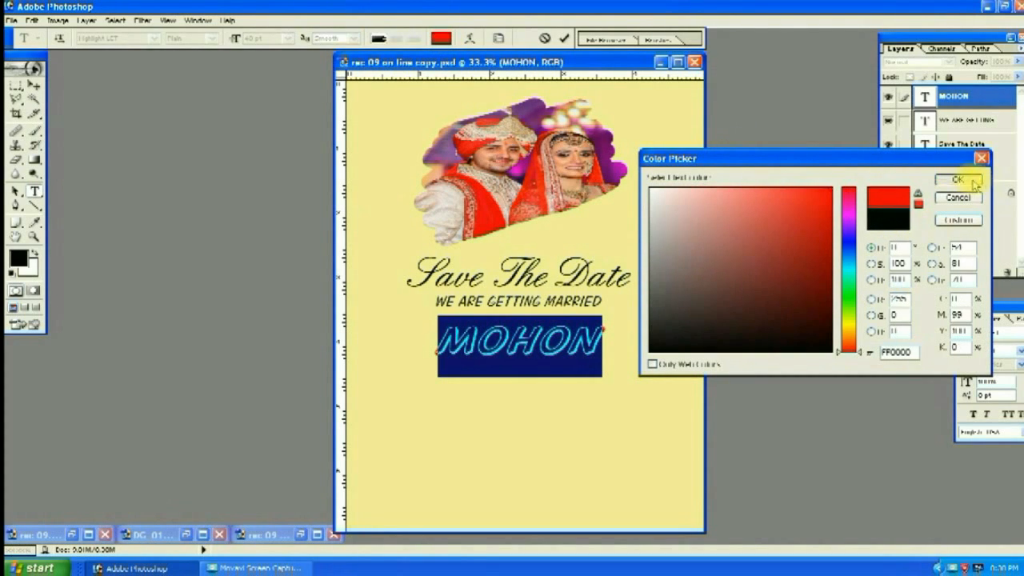
pyautogui.click(975, 184)
pyautogui.click(508, 352)
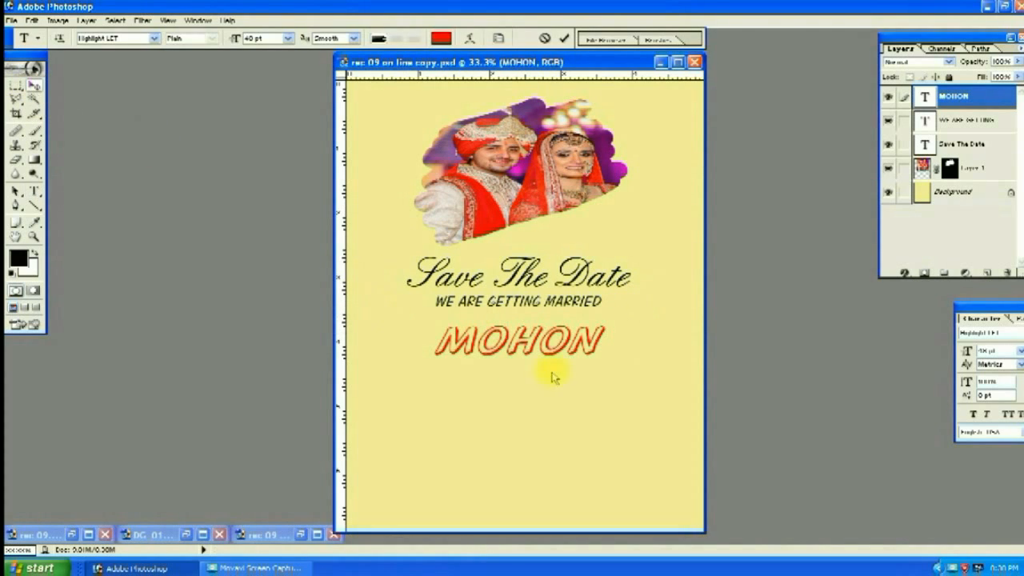
# Transform the groom's name to about 77% width and 123% height, placed toward the left below the subtitle
pyautogui.hotkey('ctrl', 't')
pyautogui.moveTo(603, 343); pyautogui.dragTo(555, 331)
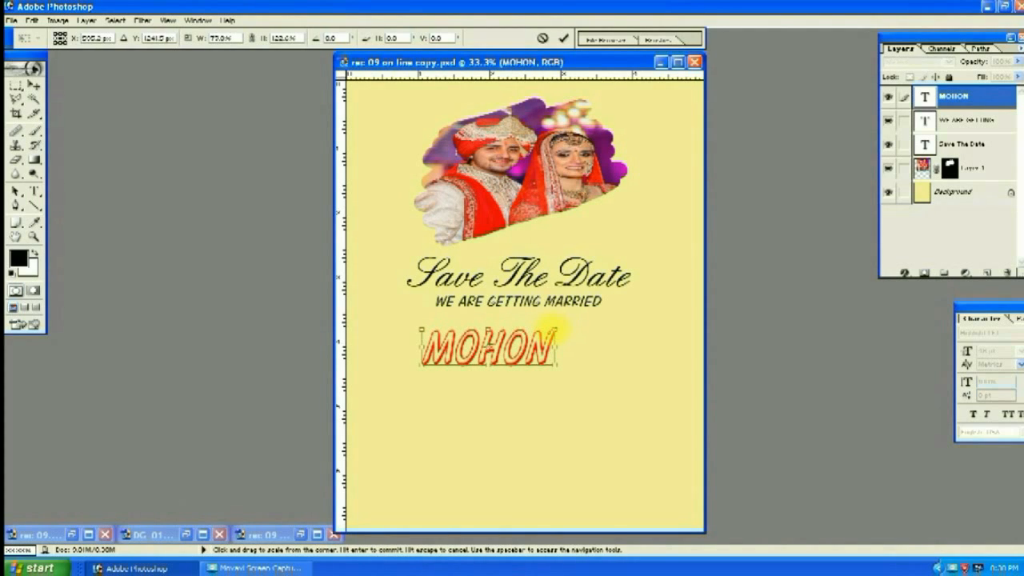
pyautogui.press('Return')
# Duplicate the groom's name diagonally down to the right and replace the copy's text with the bride's first name
pyautogui.moveTo(467, 352); pyautogui.dragTo(524, 407)
pyautogui.press('t')
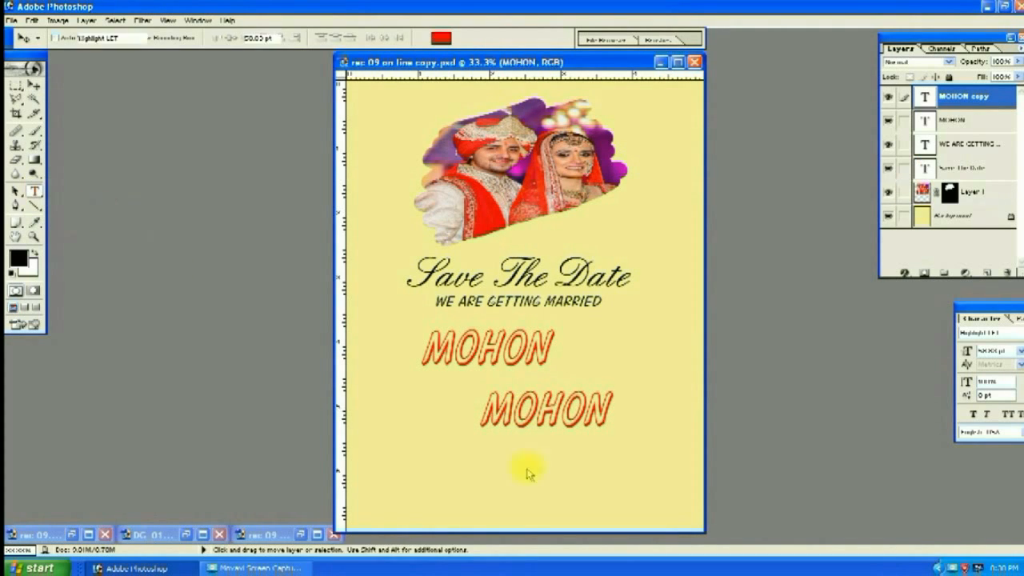
pyautogui.doubleClick(524, 415)
pyautogui.write('SOMA')
pyautogui.click(35, 85)
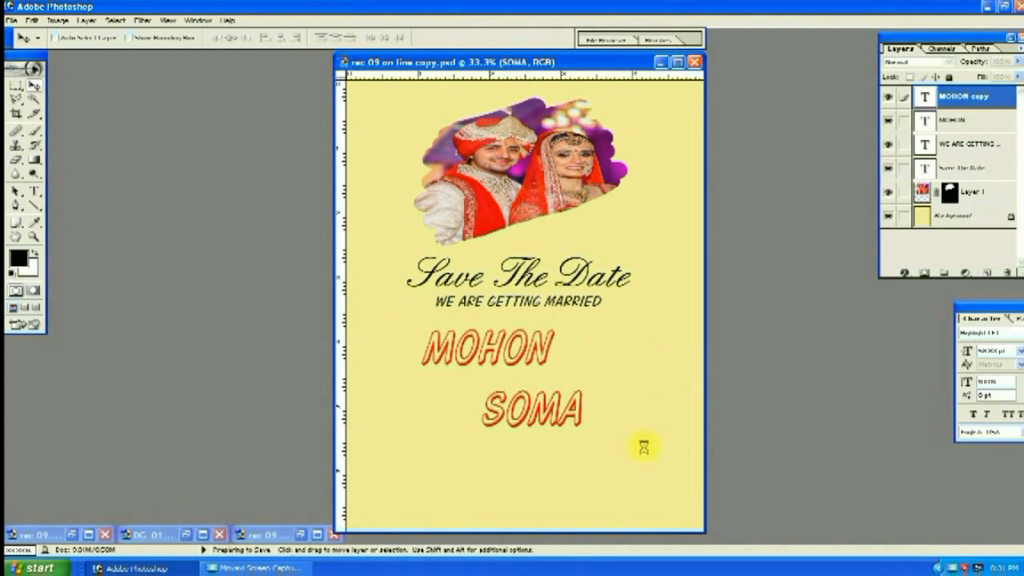
# Use Free Transform to shift the bride's name slightly to the right
pyautogui.hotkey('ctrl', 't')
pyautogui.moveTo(573, 408); pyautogui.dragTo(572, 411)
pyautogui.press('Return')
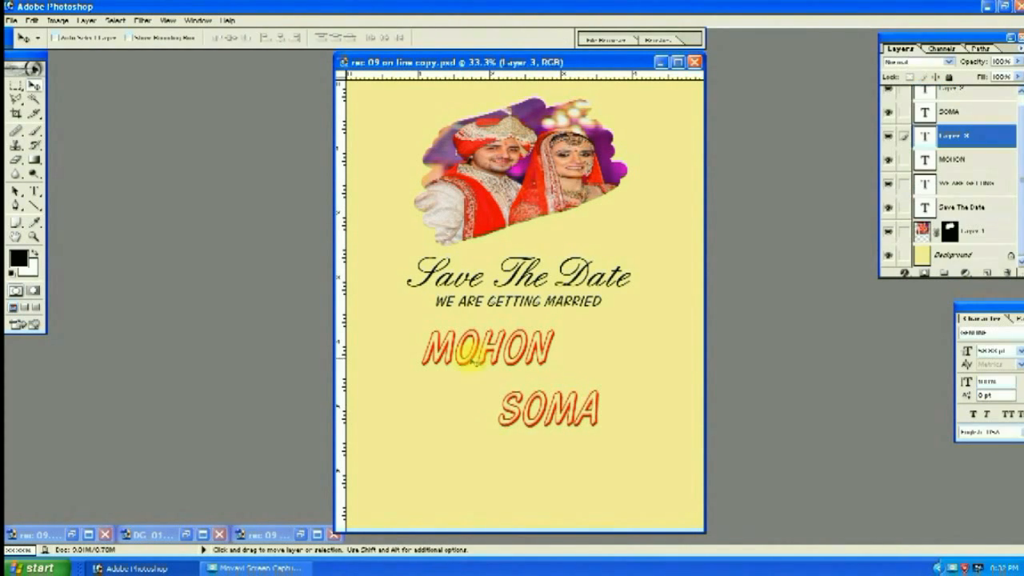
# Slightly reduce the height of the groom's and bride's names with Free Transform and fine-tune the groom's name position
pyautogui.click(965, 163)
pyautogui.hotkey('ctrl', 't')
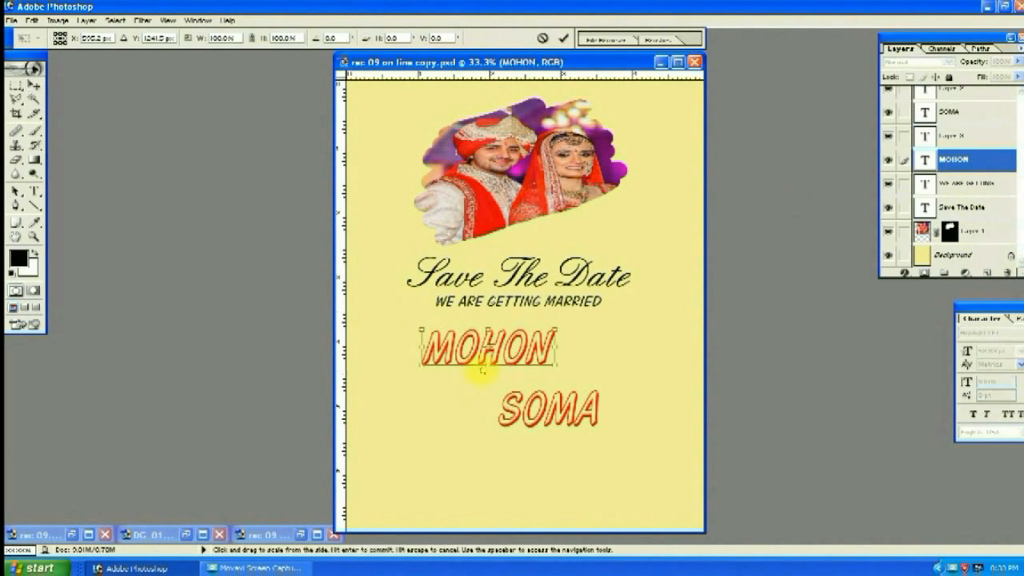
pyautogui.press('Return')
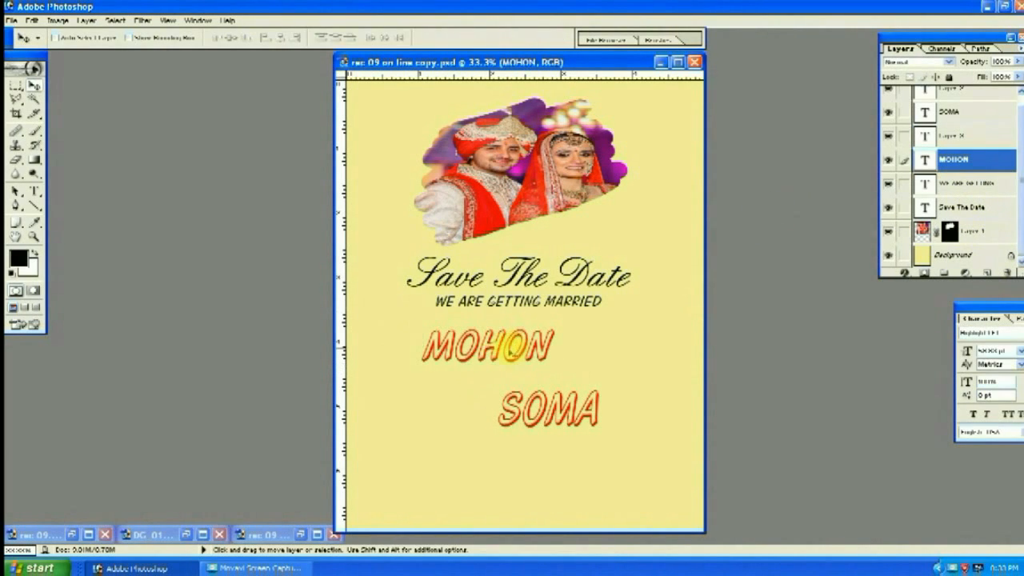
pyautogui.click(960, 112)
pyautogui.hotkey('ctrl', 't')
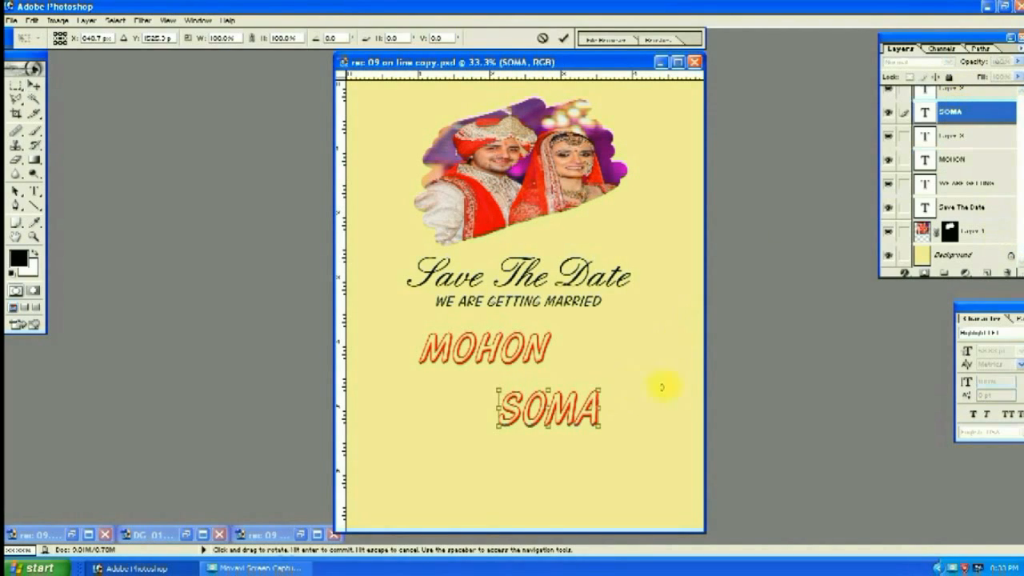
pyautogui.moveTo(566, 415)
pyautogui.mouseDown()
pyautogui.moveTo(552, 412)
pyautogui.moveTo(568, 412)
pyautogui.mouseUp()
pyautogui.press('Return')
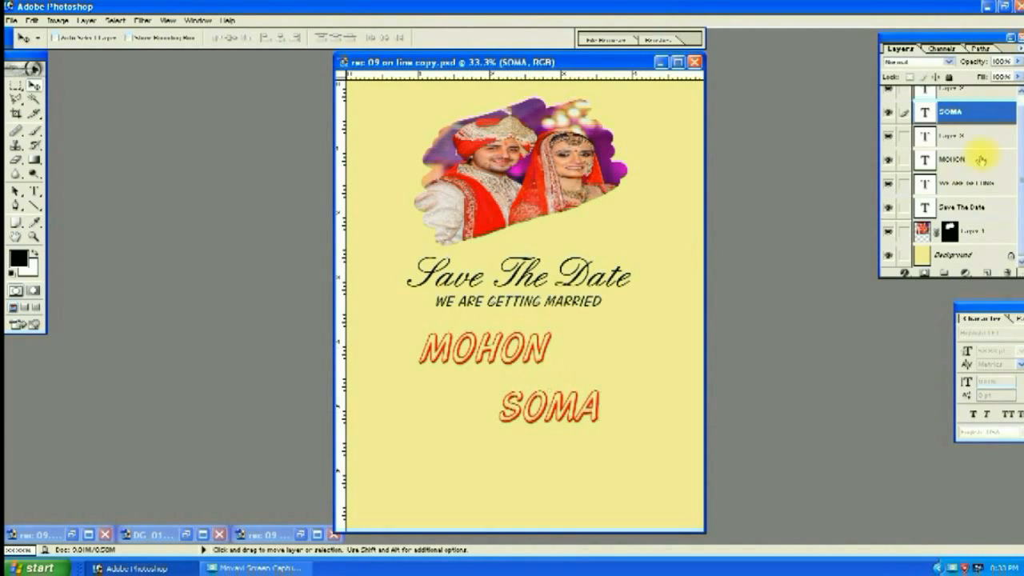
pyautogui.click(979, 158)
pyautogui.moveTo(509, 348); pyautogui.dragTo(512, 348)
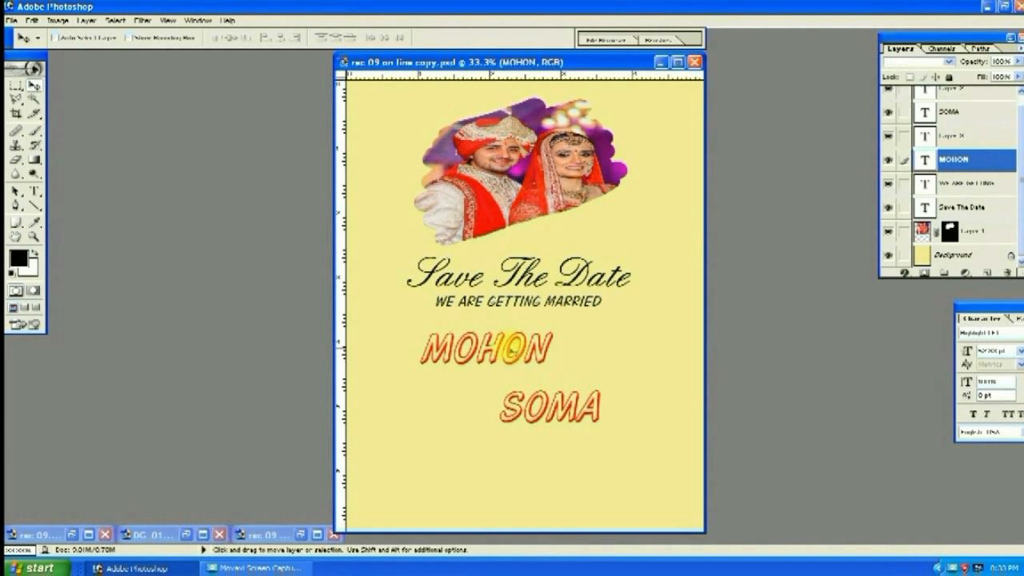
# Add the text AND below the couple's names in Freehand575 BT at 24 pt
pyautogui.click(33, 192)
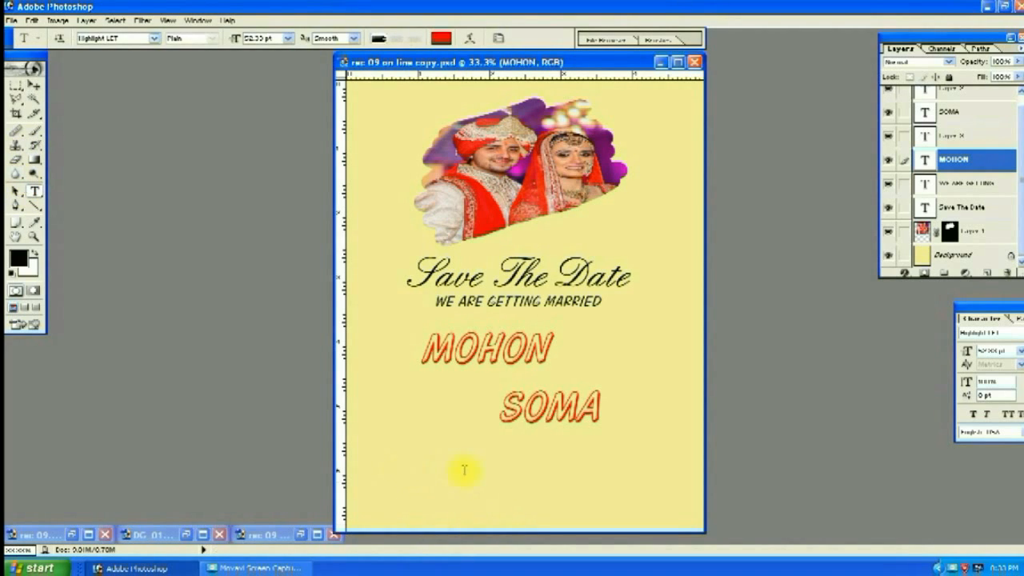
pyautogui.click(288, 37)
pyautogui.click(272, 156)
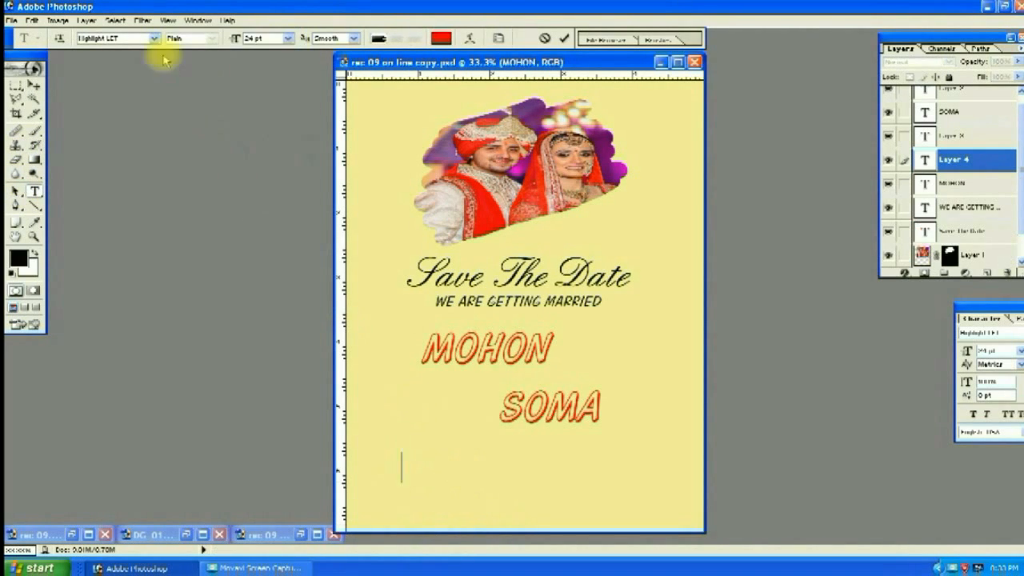
pyautogui.click(154, 37)
pyautogui.scroll(5, 96, 160)
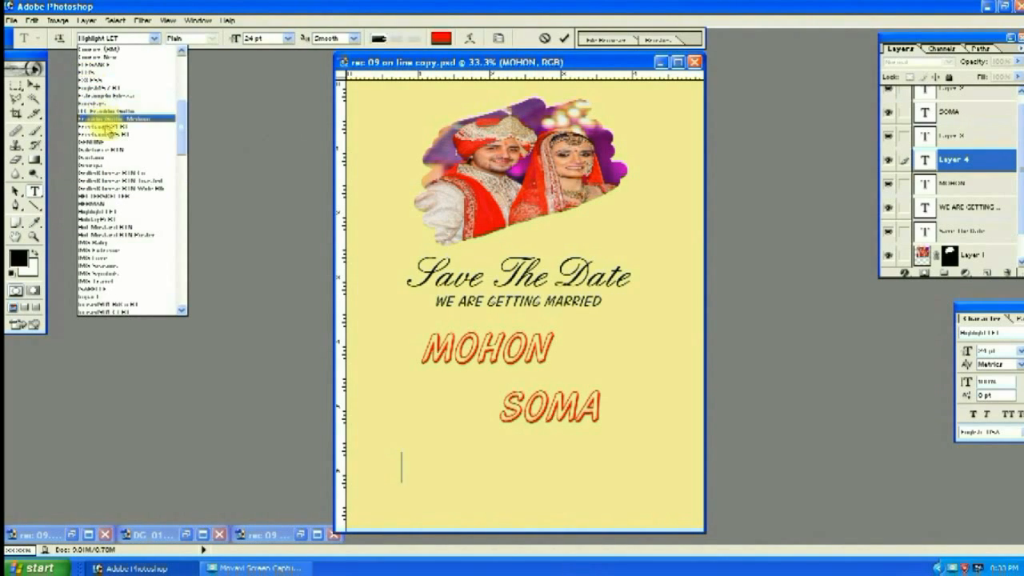
pyautogui.click(108, 134)
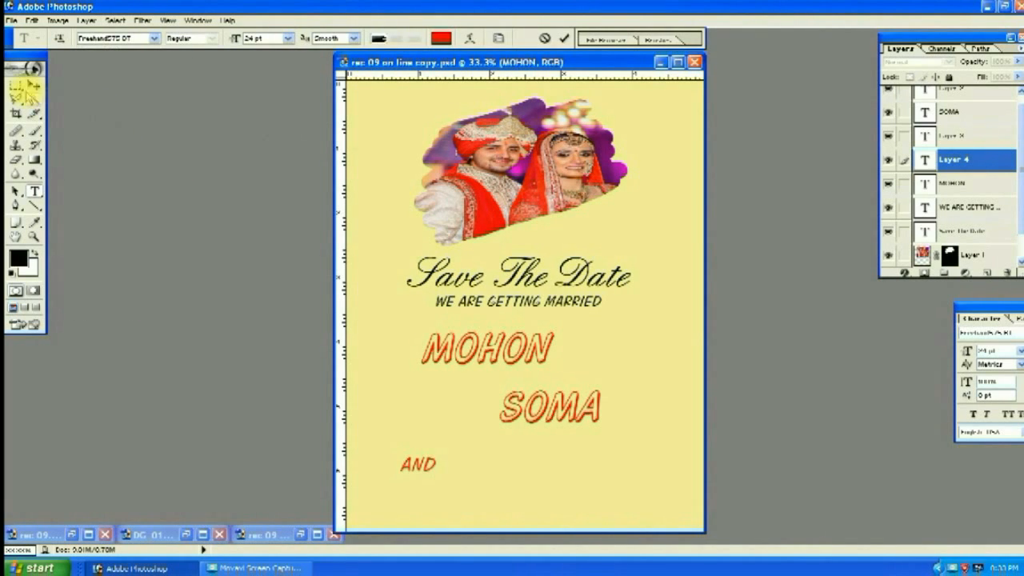
# Move the word AND between the groom's and bride's names and scale it down slightly
pyautogui.click(34, 85)
pyautogui.moveTo(417, 463); pyautogui.dragTo(512, 392)
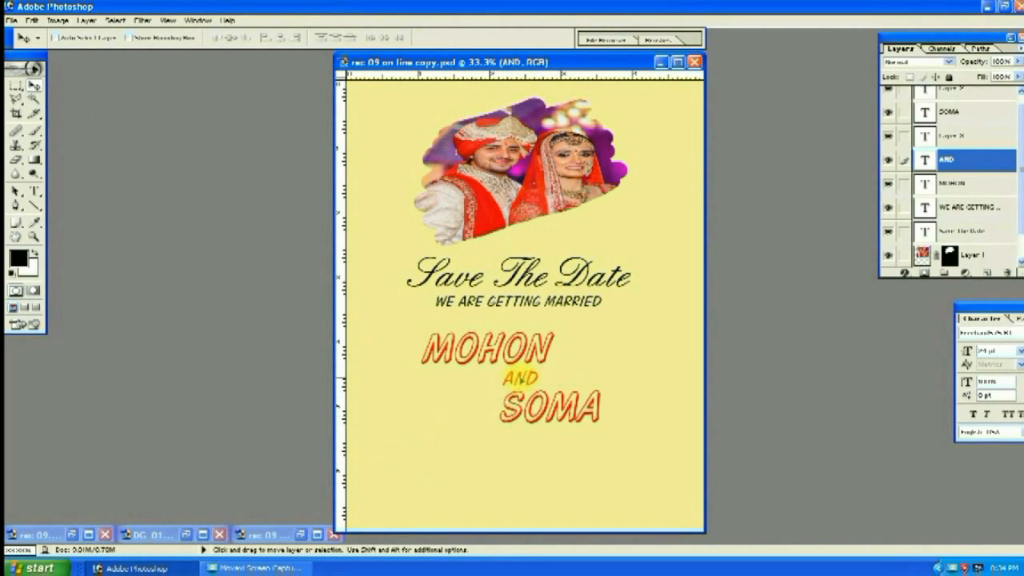
pyautogui.hotkey('ctrl', 't')
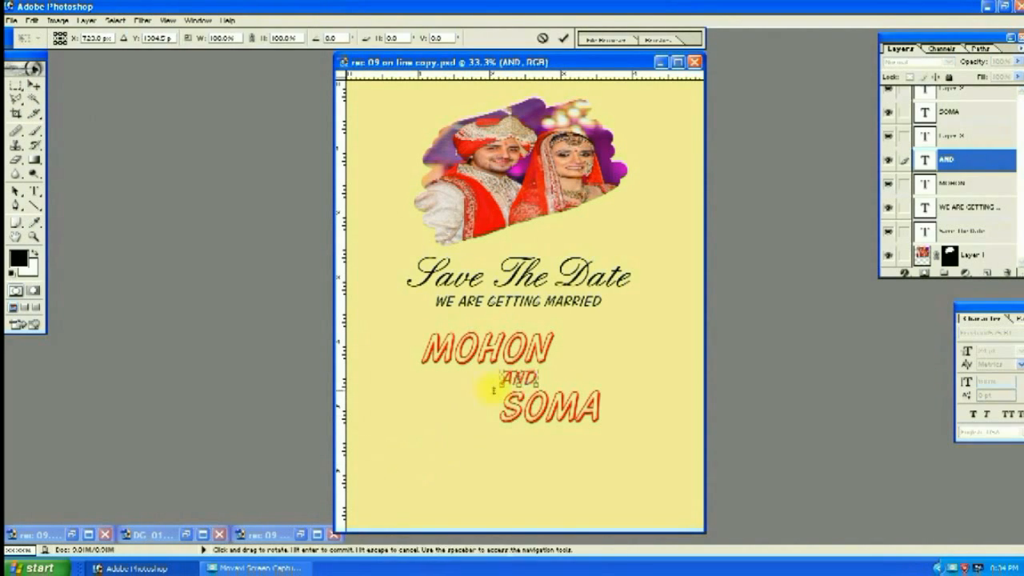
pyautogui.press('Return')
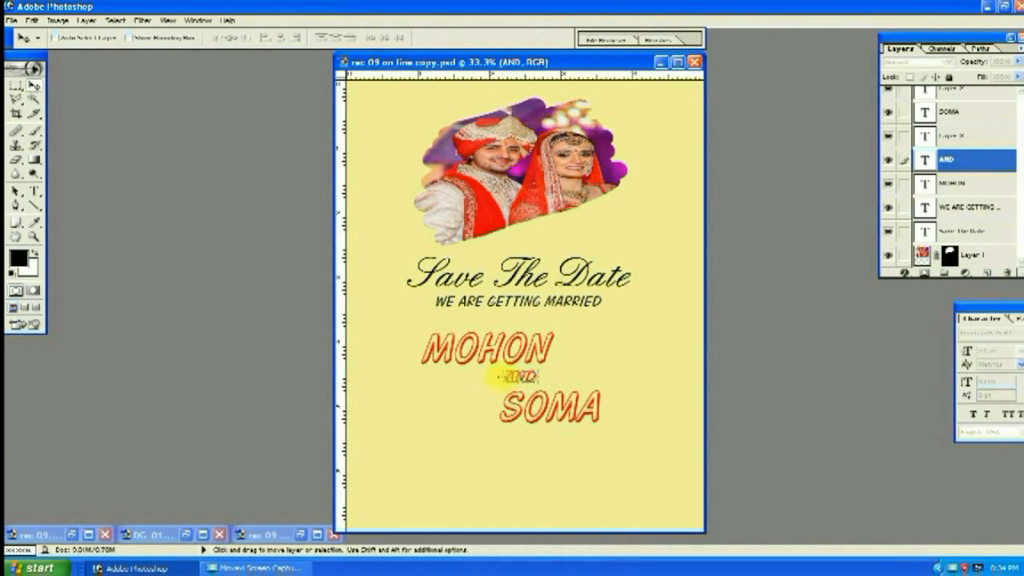
# Shift the groom's name, AND and the bride's name slightly upward with even spacing, and nudge the bride's name left
pyautogui.click(954, 183)
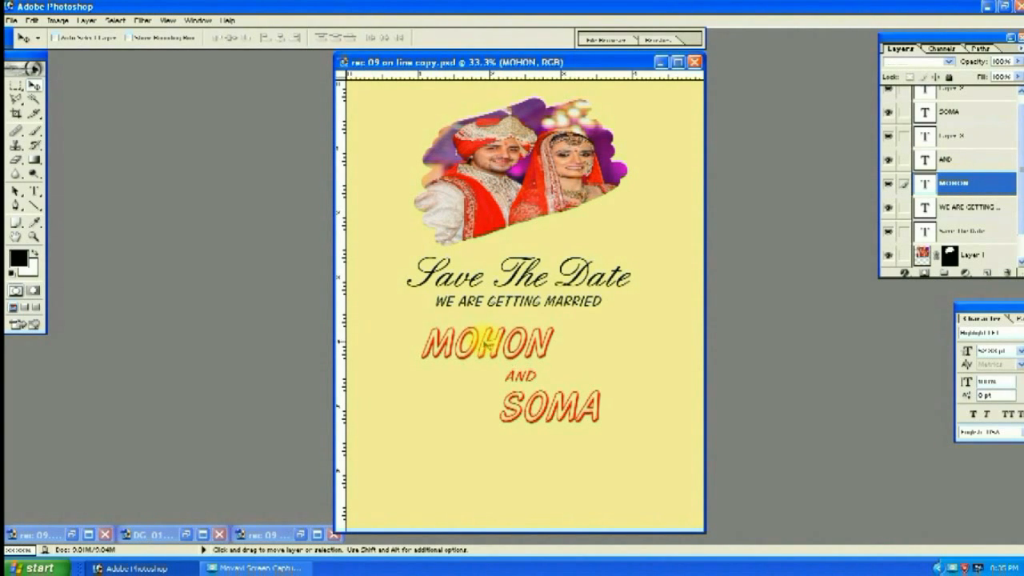
pyautogui.click(974, 159)
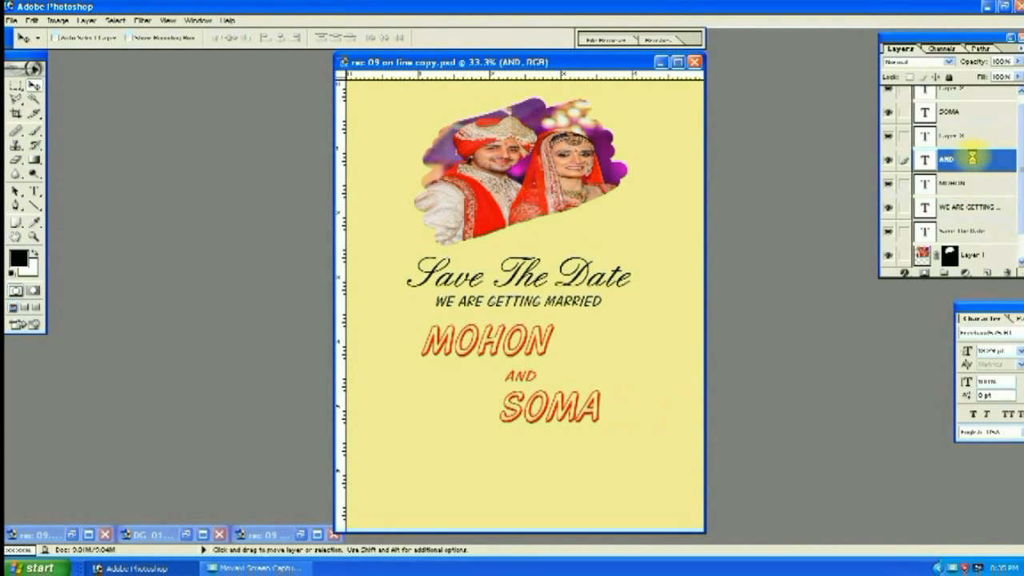
pyautogui.press('Up')
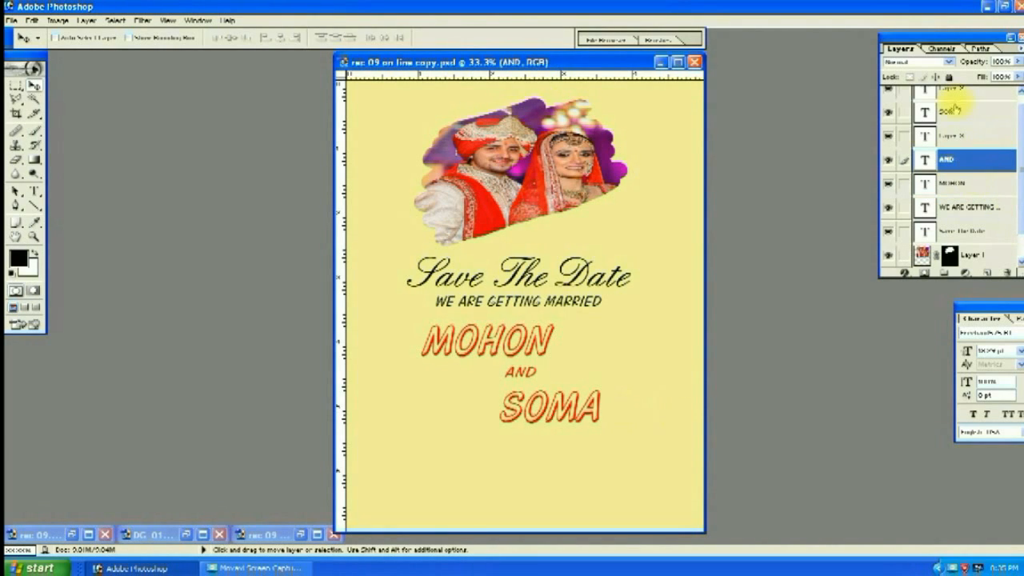
pyautogui.click(955, 110)
pyautogui.press('Left')
pyautogui.press('Left')
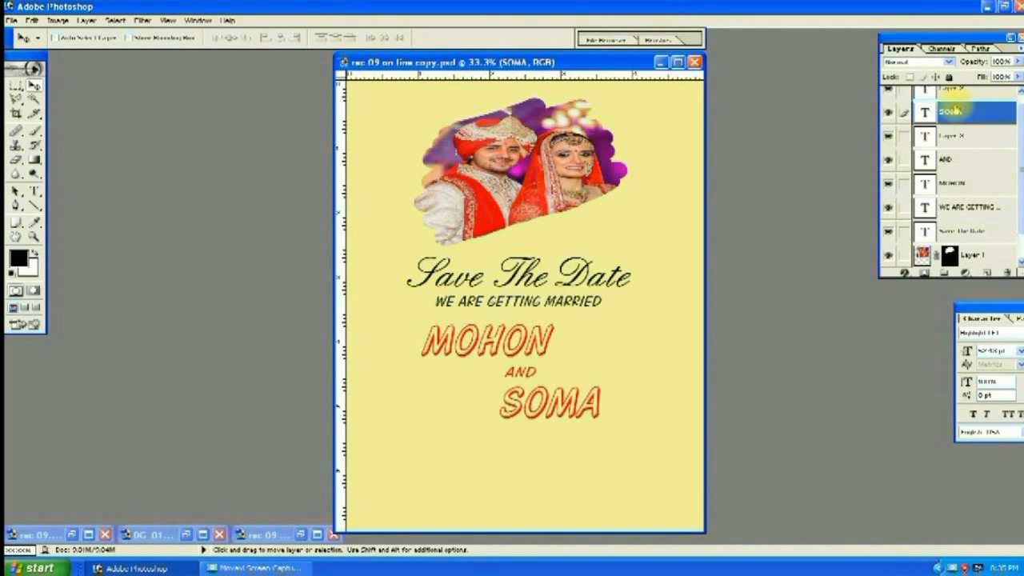
# Nudge the groom's name slightly to the right so the name block sits centered under the subtitle
pyautogui.click(990, 183)
pyautogui.press('Right')
pyautogui.press('Right')
pyautogui.press('Right')
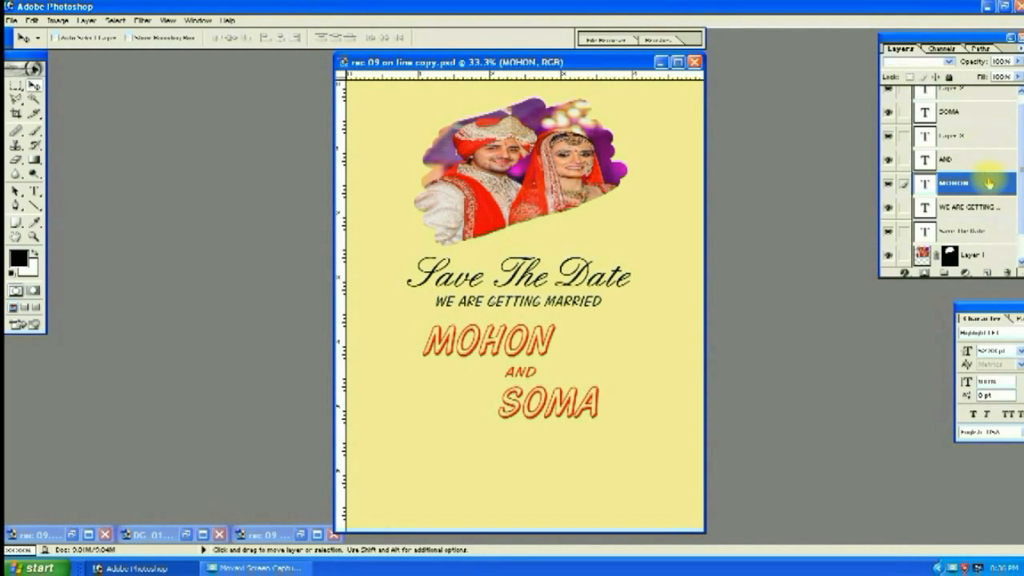
pyautogui.press('Right')
pyautogui.press('Right')
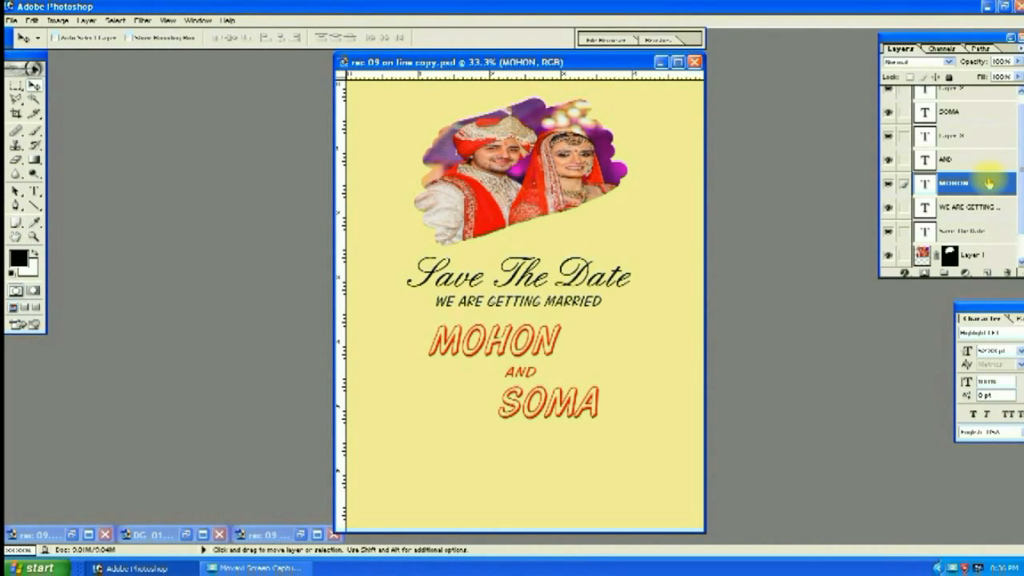
# Place a vertical guide near the horizontal center of the card
pyautogui.press('t')
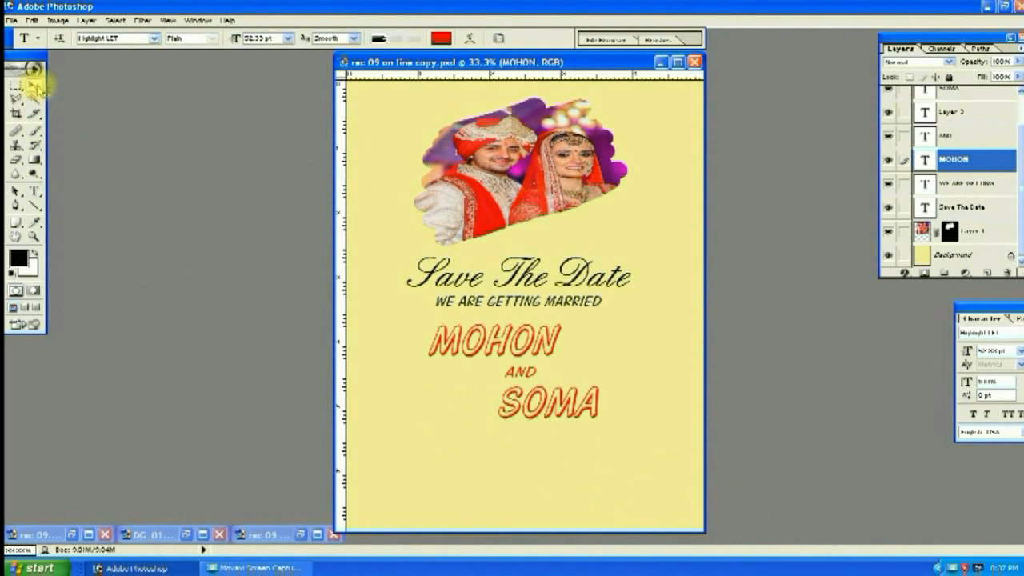
pyautogui.click(35, 86)
pyautogui.click(34, 192)
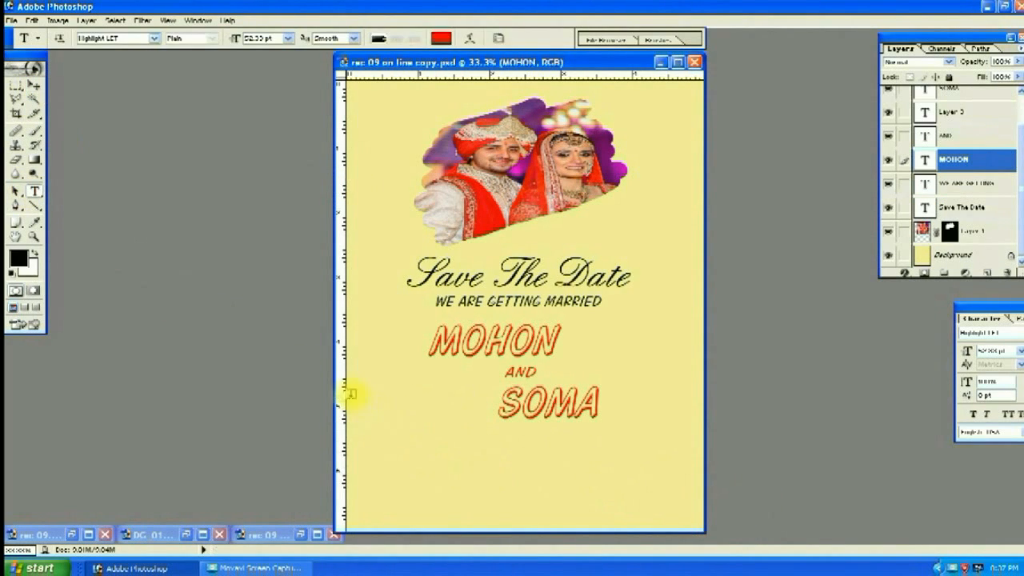
pyautogui.moveTo(342, 387); pyautogui.dragTo(513, 392)
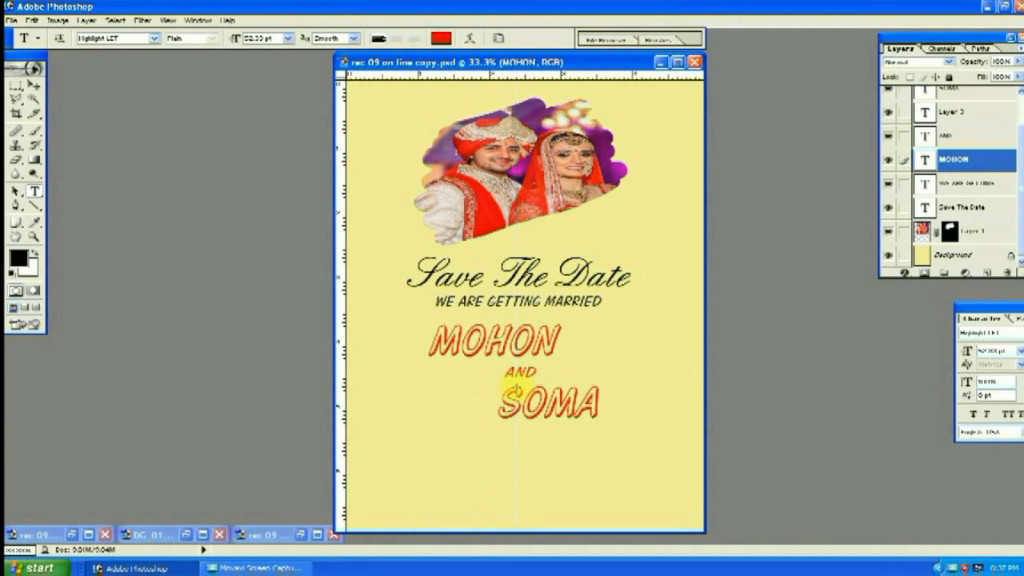
# Add the text FEB below the bride's name in Georgia Regular at 14 pt
pyautogui.click(500, 457)
pyautogui.click(288, 38)
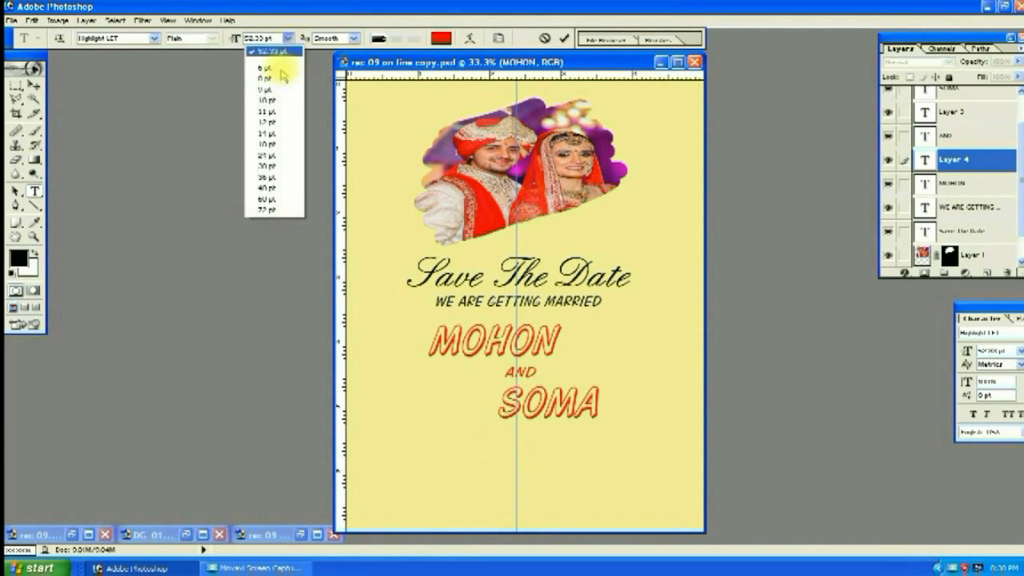
pyautogui.click(272, 156)
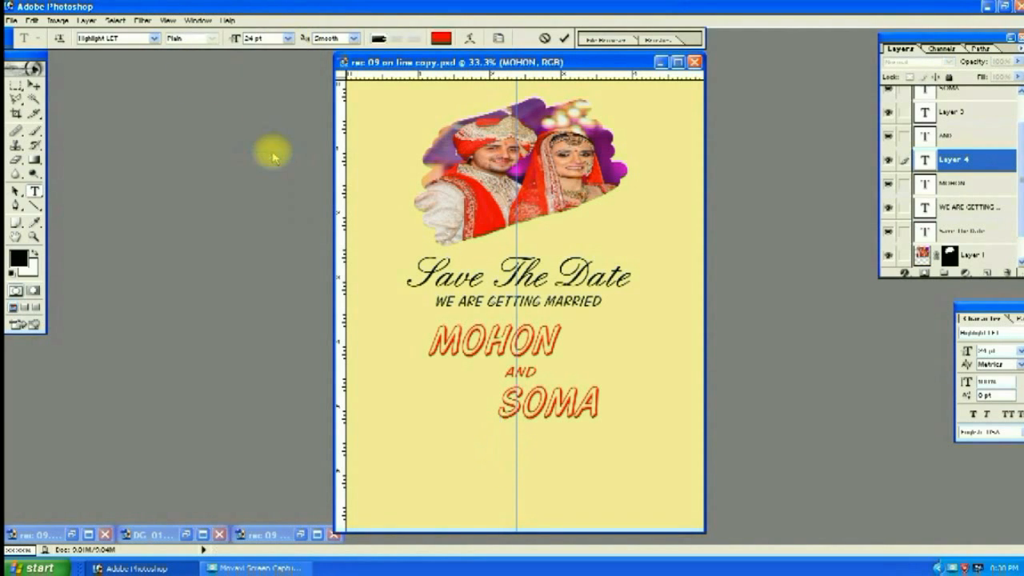
pyautogui.click(288, 38)
pyautogui.click(266, 133)
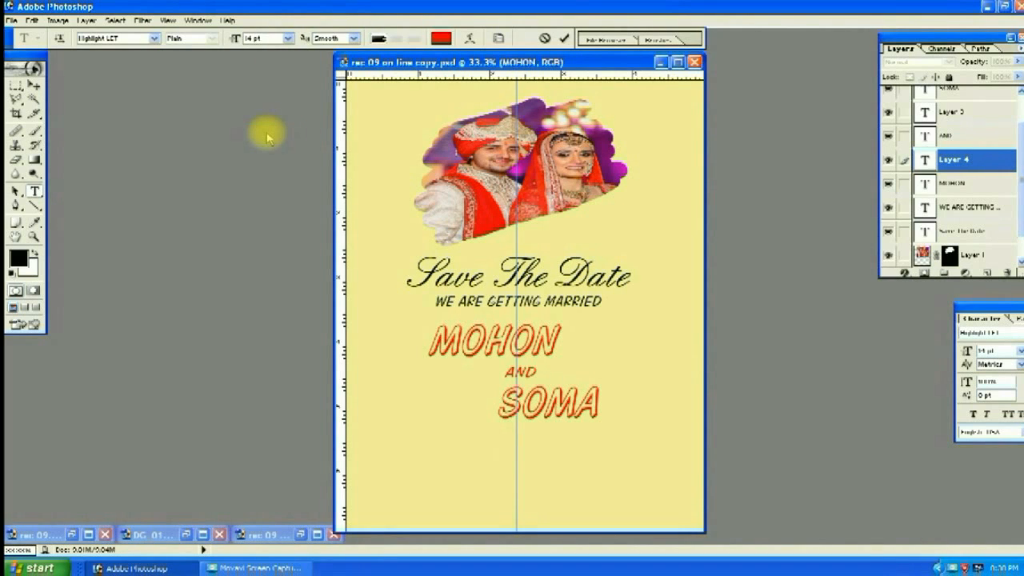
pyautogui.click(154, 38)
pyautogui.scroll(4, 121, 144)
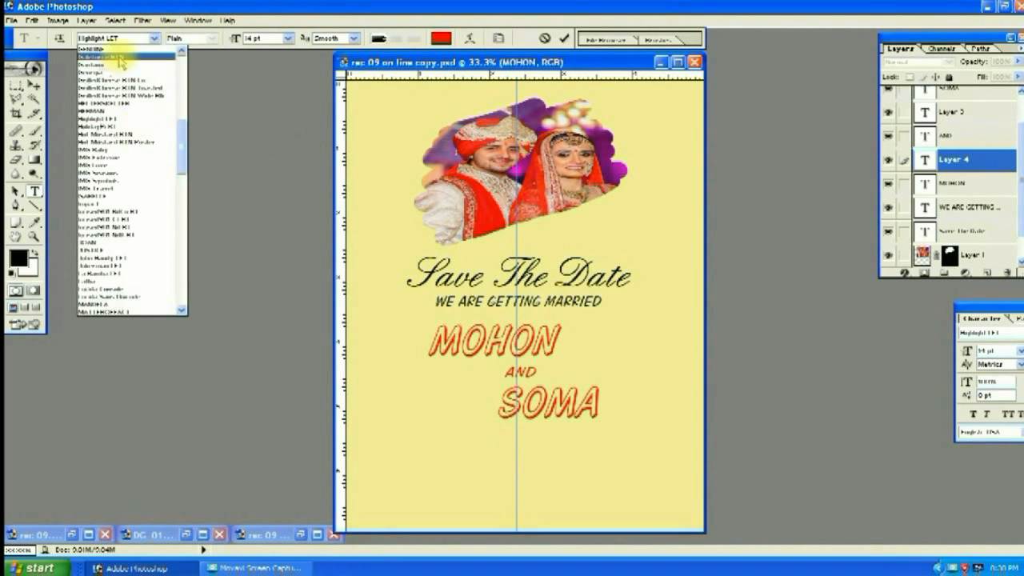
pyautogui.scroll(1, 112, 136)
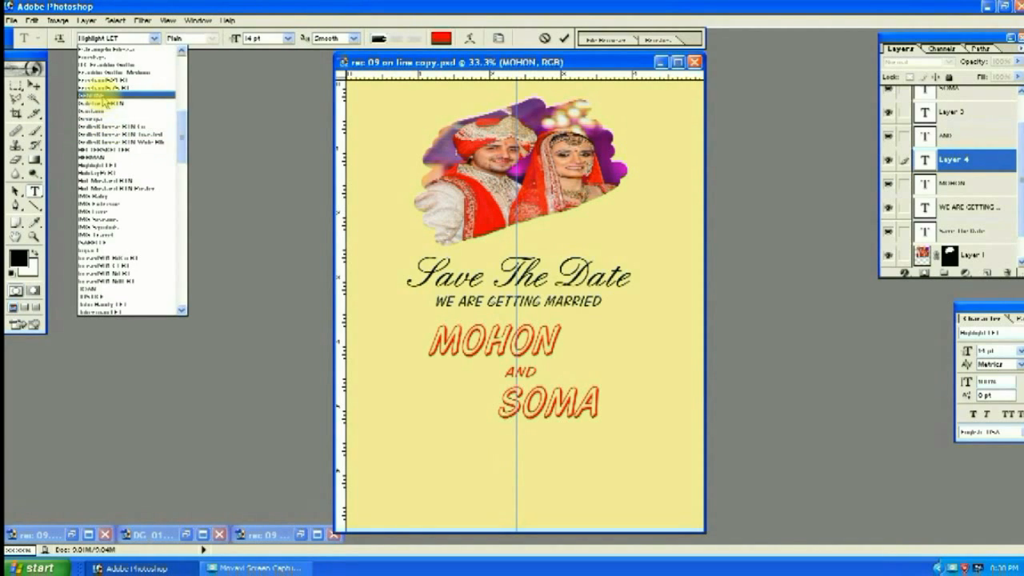
pyautogui.click(104, 96)
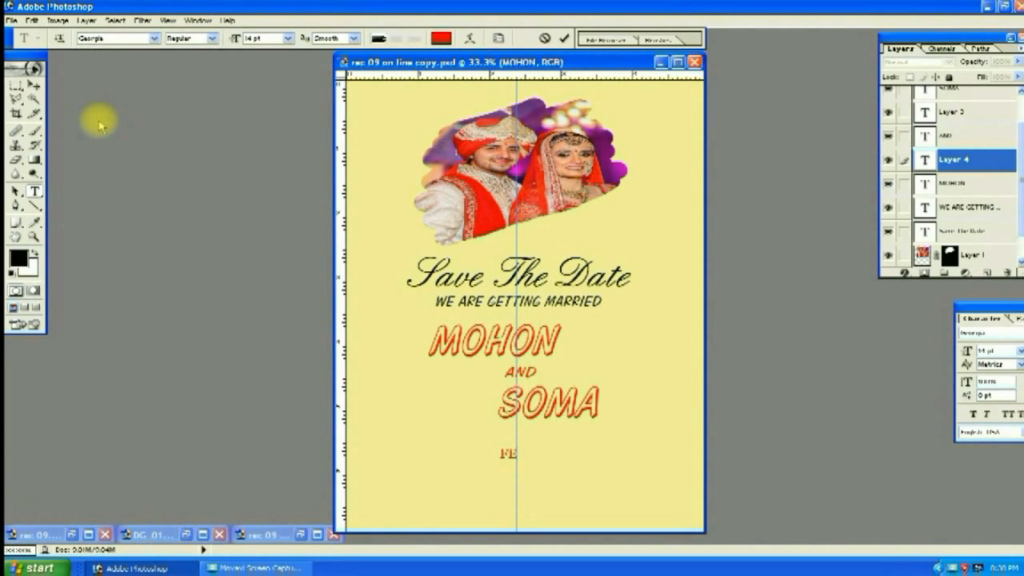
# Recolor FEB to black and move it slightly up, centered on the vertical guide
pyautogui.doubleClick(513, 454)
pyautogui.click(441, 38)
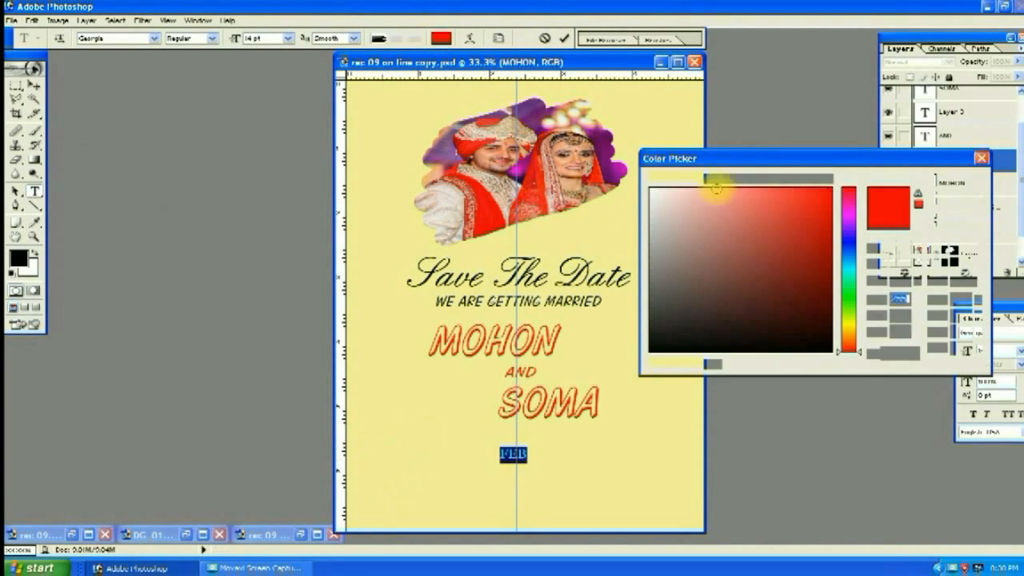
pyautogui.click(817, 347)
pyautogui.click(958, 179)
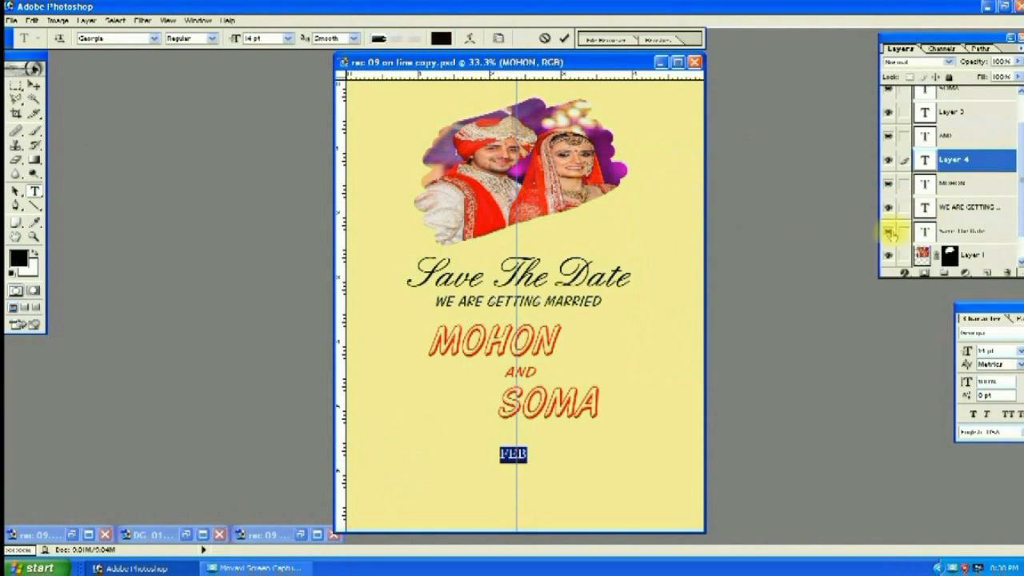
pyautogui.click(33, 85)
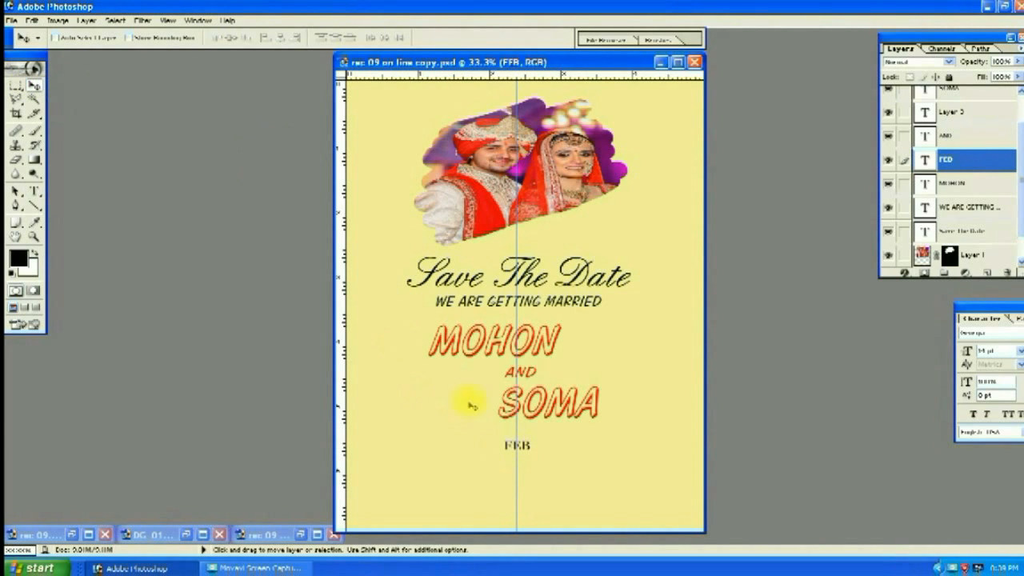
# Add the text 20 below FEB in Georgia and set its size to 24 pt
pyautogui.click(35, 192)
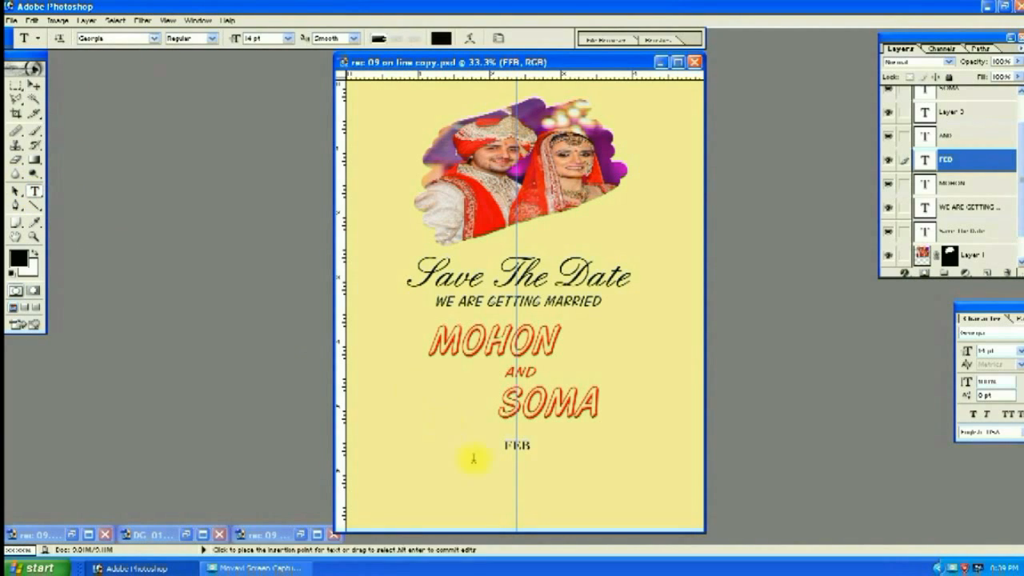
pyautogui.click(500, 476)
pyautogui.write('20')
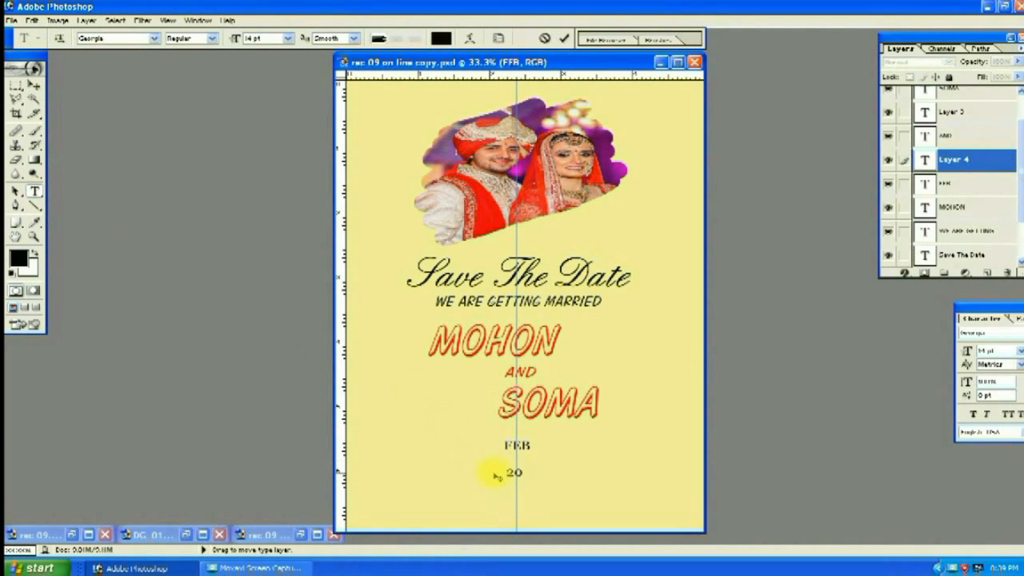
pyautogui.hotkey('ctrl', 'a')
pyautogui.click(288, 38)
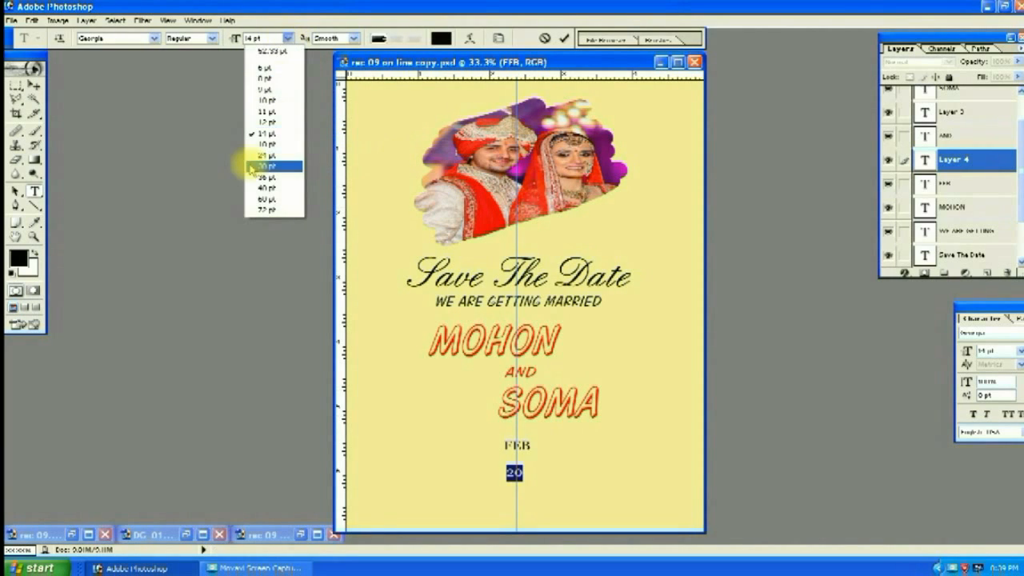
pyautogui.click(251, 161)
pyautogui.click(288, 38)
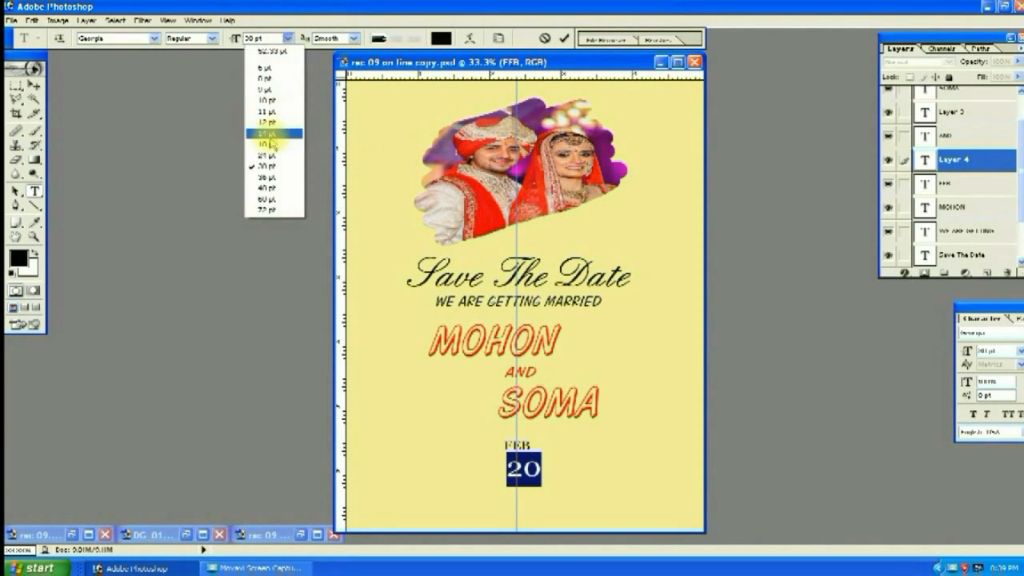
pyautogui.click(268, 149)
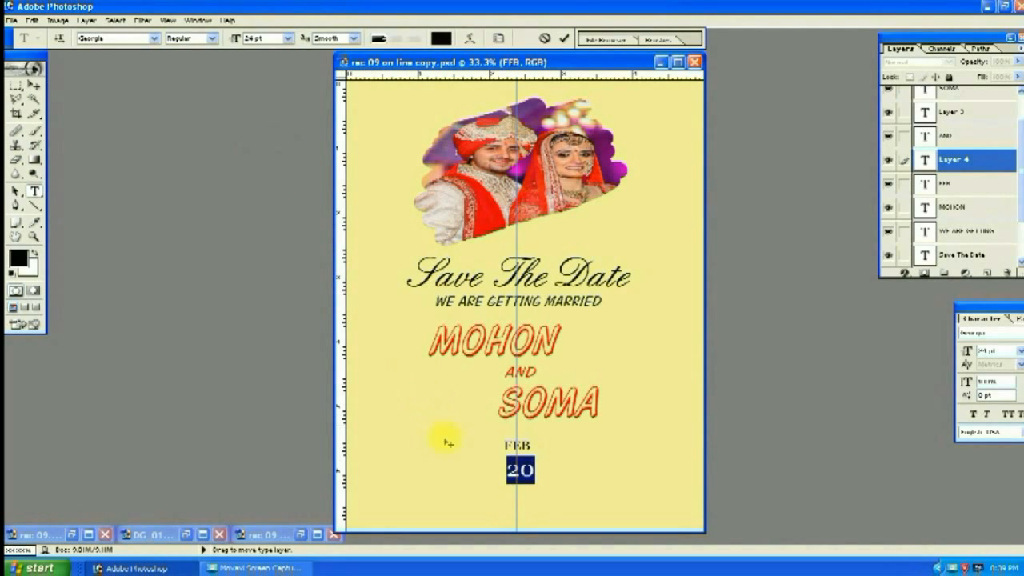
# Center the 20 on the vertical guide and stretch it to about 133% height
pyautogui.click(34, 84)
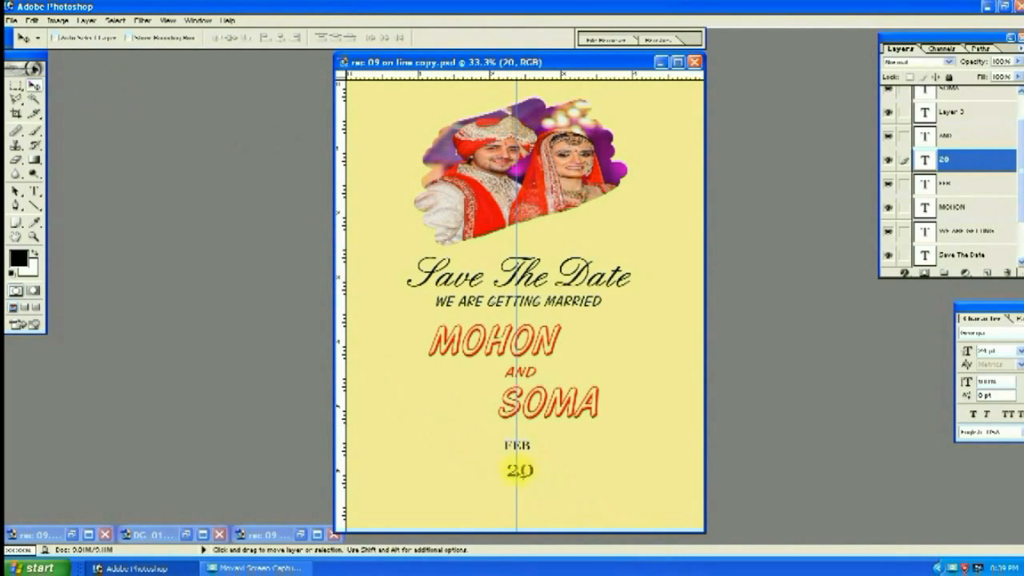
pyautogui.hotkey('ctrl', 't')
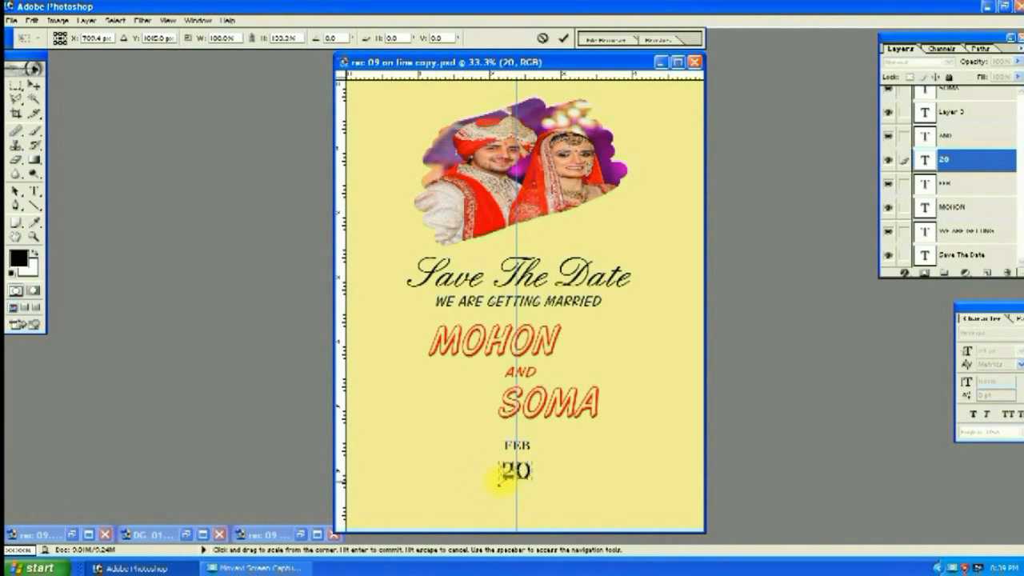
pyautogui.press('Return')
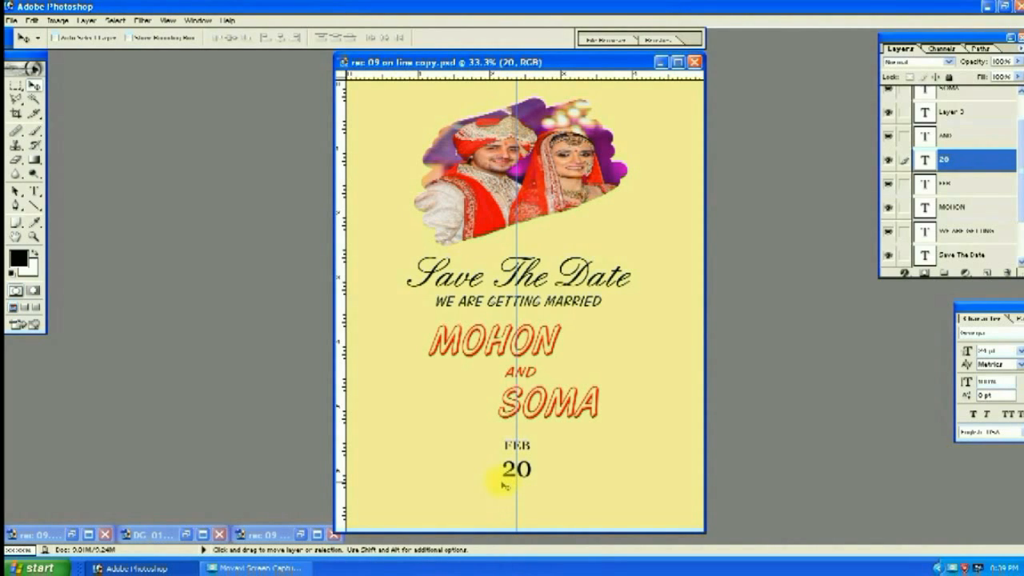
# Change the font of the 20 to GENUINE
pyautogui.click(35, 192)
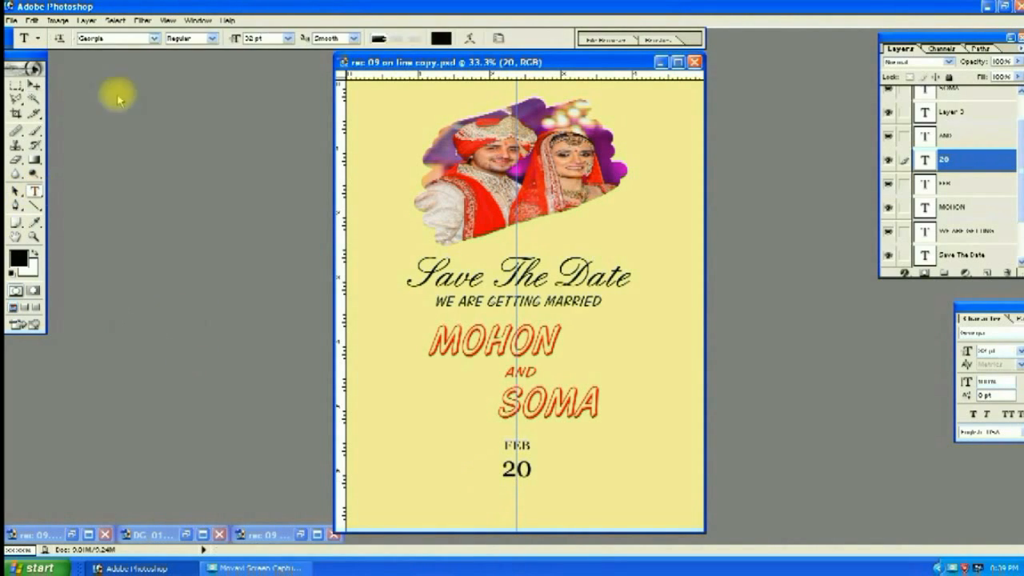
pyautogui.click(155, 40)
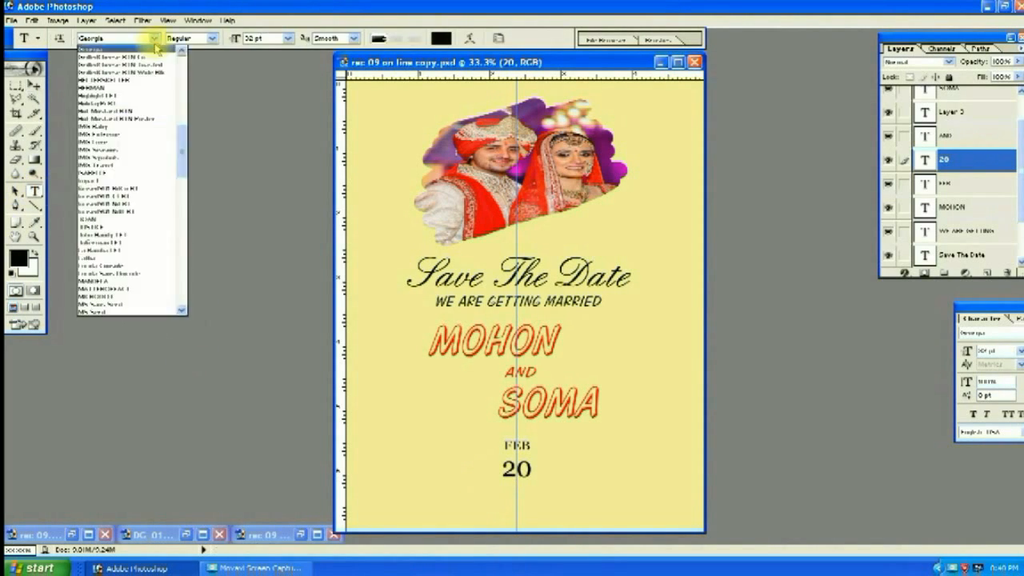
pyautogui.click(176, 133)
pyautogui.click(152, 40)
pyautogui.scroll(1, 184, 148)
pyautogui.click(164, 147)
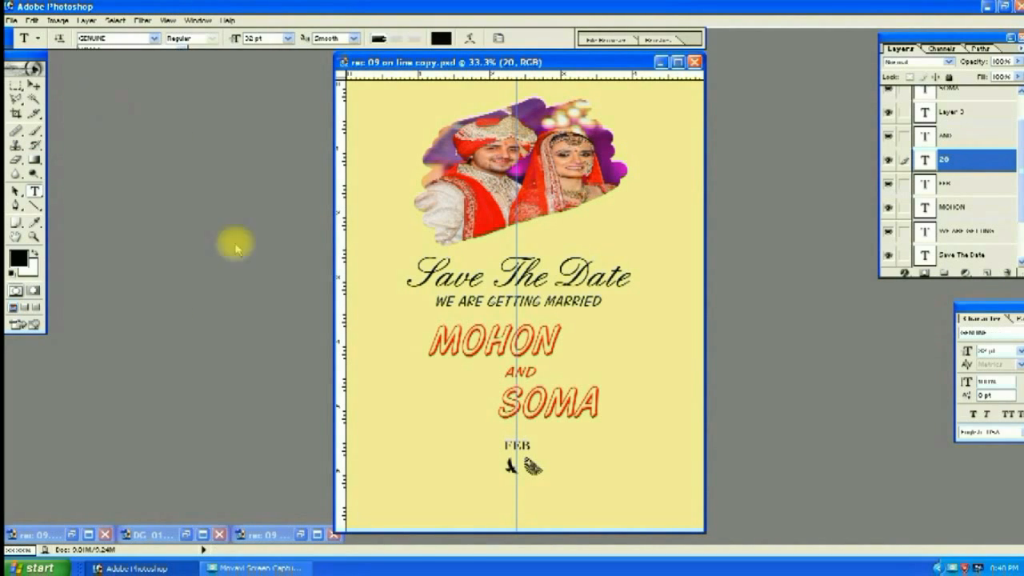
# Add the text SUNDAY beside the 20 in GENUINE and set its size to 18 pt
pyautogui.click(408, 469)
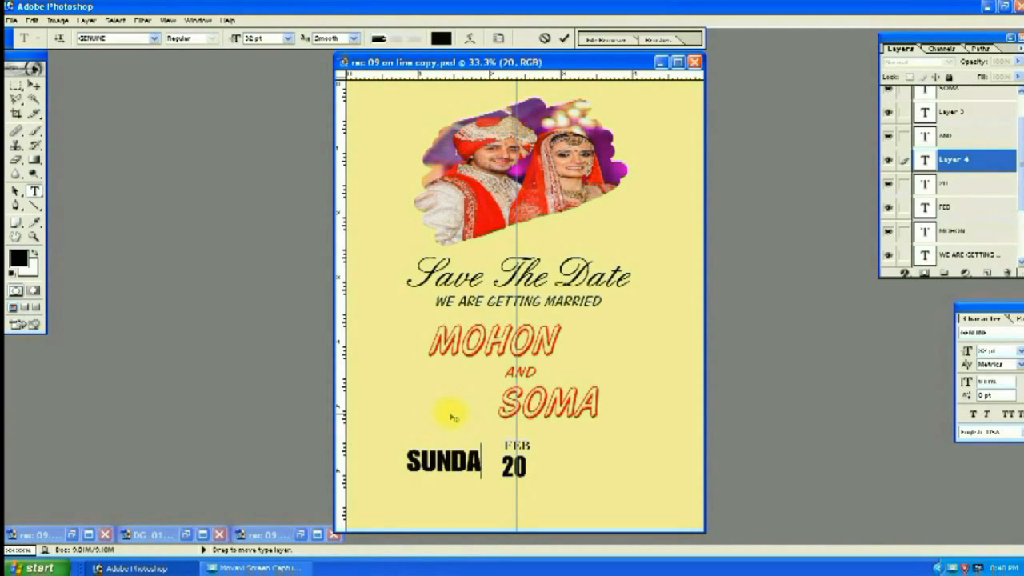
pyautogui.click(287, 38)
pyautogui.click(284, 137)
pyautogui.hotkey('ctrl', 'a')
pyautogui.click(288, 38)
pyautogui.click(280, 132)
pyautogui.click(288, 38)
pyautogui.click(280, 136)
# Complete the SUNDAY line with AT 7.00 PM on the other side of the 20 and align both texts on one row
pyautogui.click(438, 465)
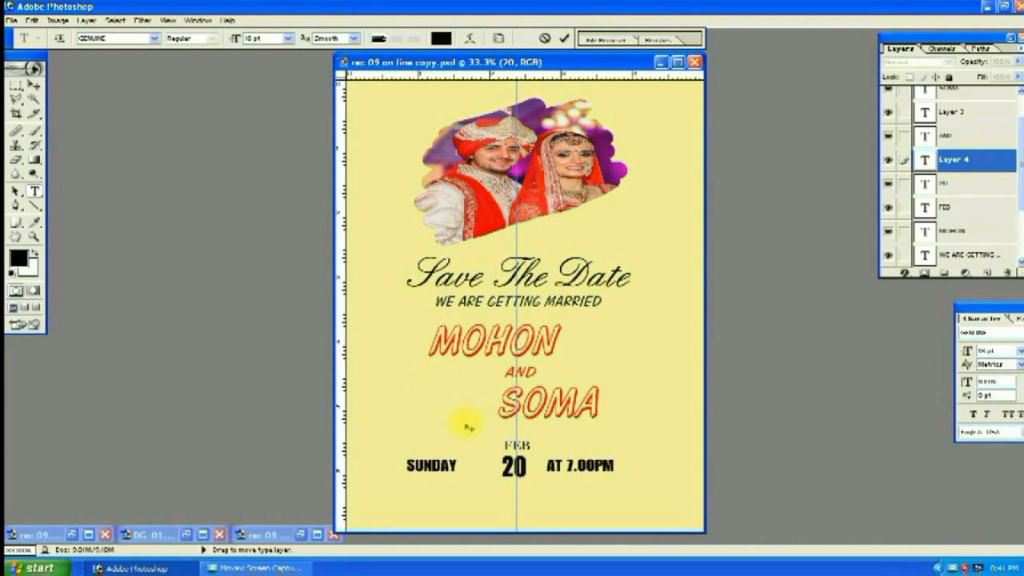
pyautogui.click(34, 84)
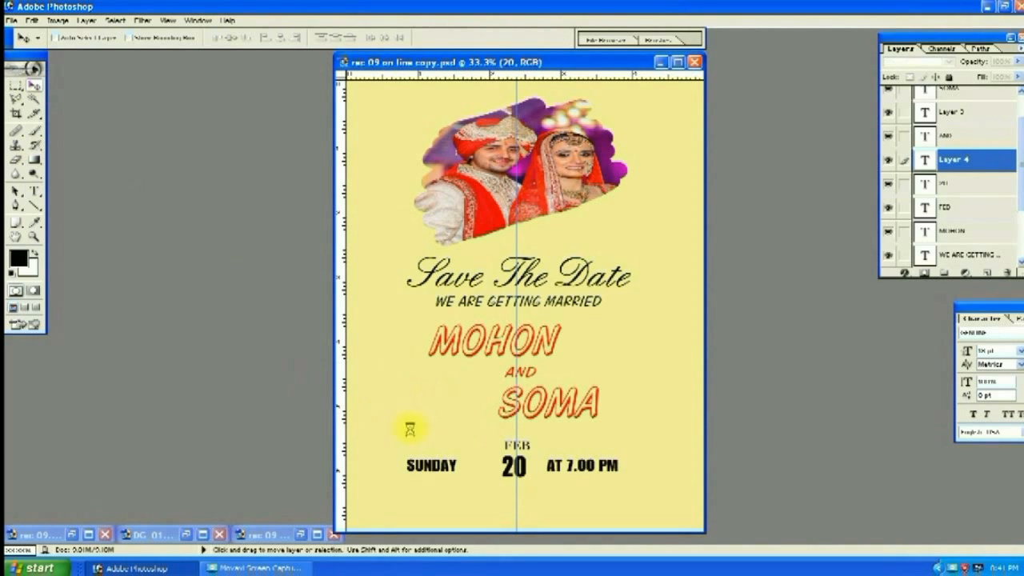
pyautogui.moveTo(448, 466); pyautogui.dragTo(461, 471)
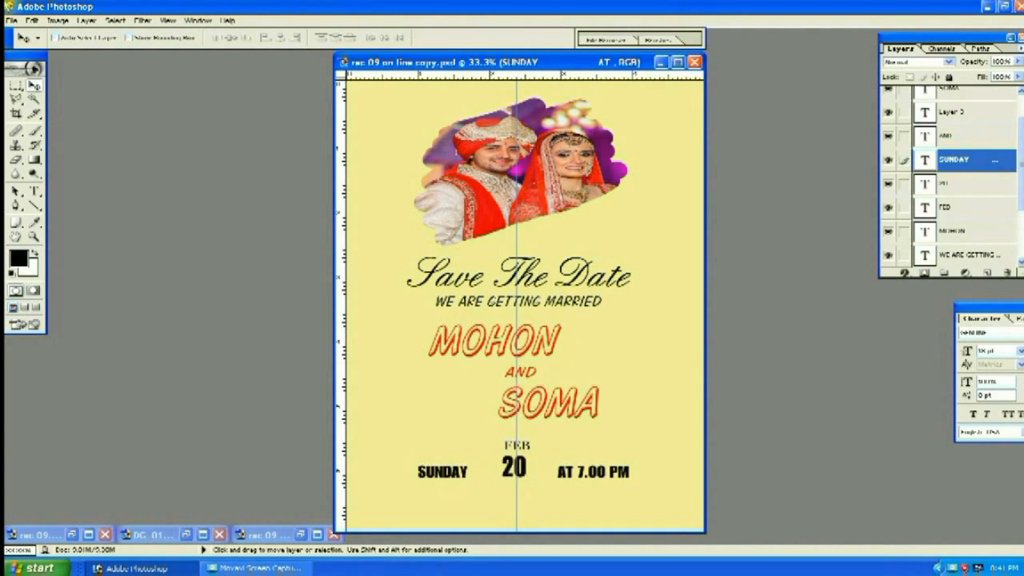
pyautogui.click(984, 184)
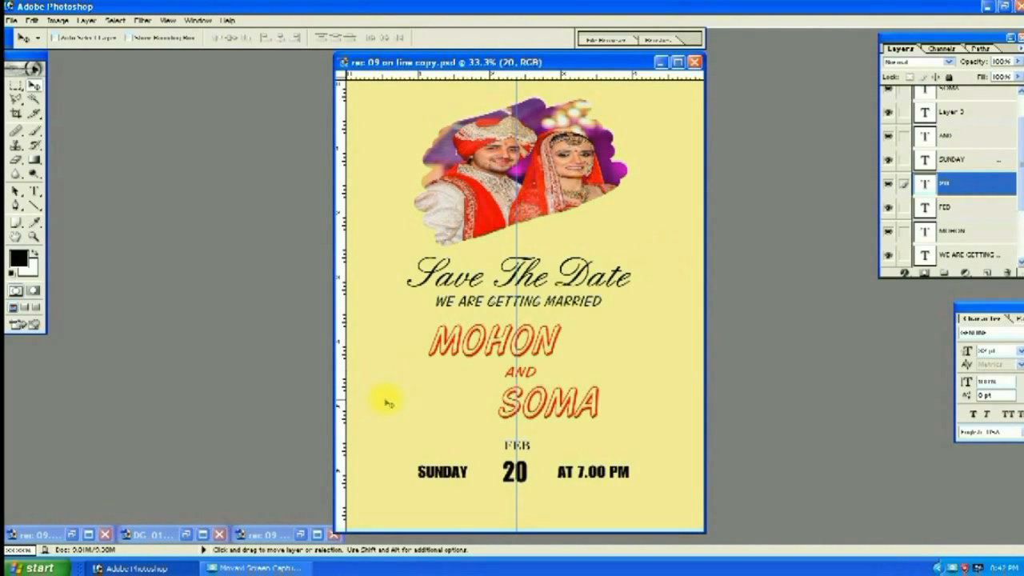
# Duplicate FEB below the 20 and change the copy's text to 2022
pyautogui.click(966, 208)
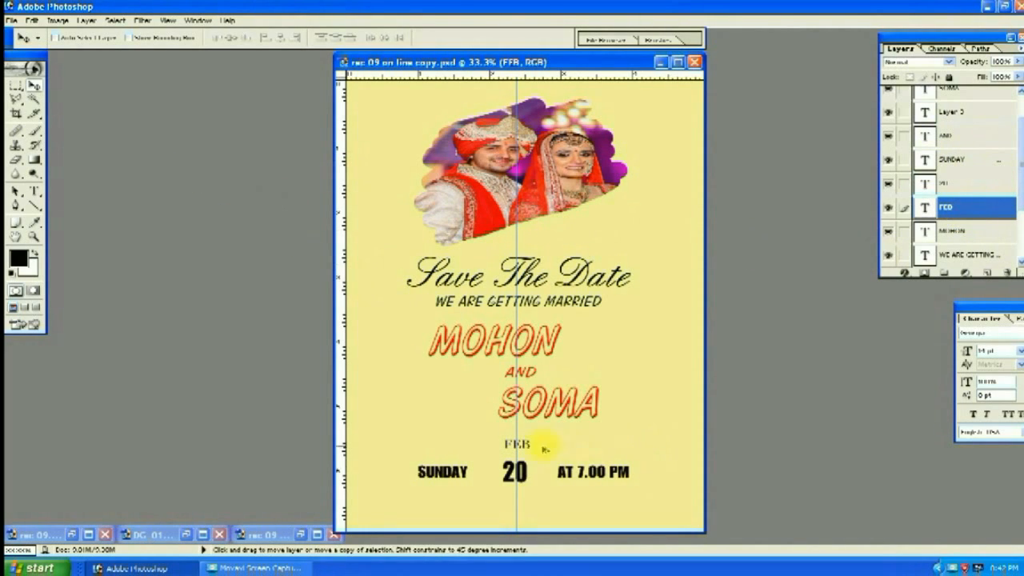
pyautogui.moveTo(524, 498); pyautogui.dragTo(519, 498)
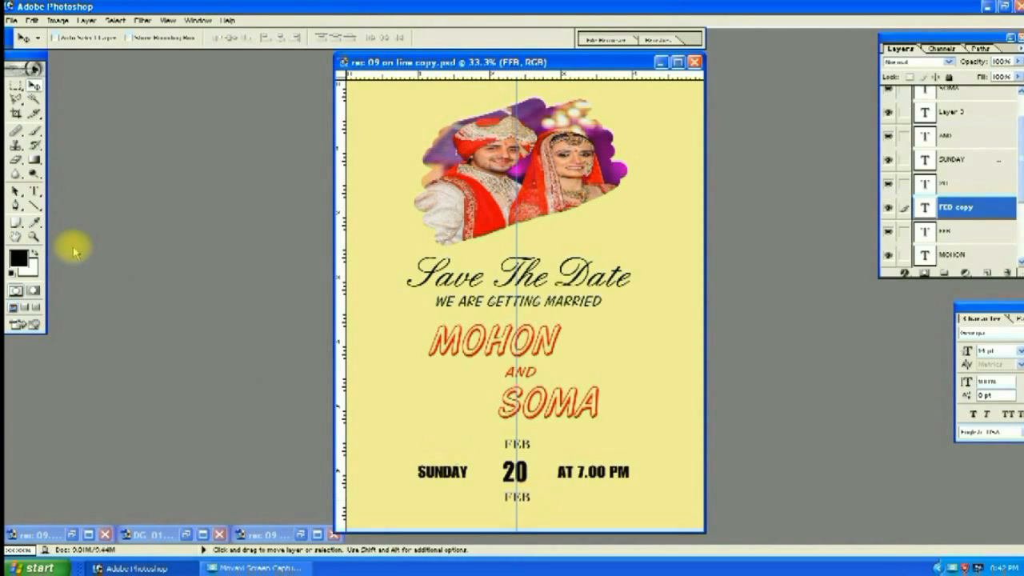
pyautogui.click(34, 191)
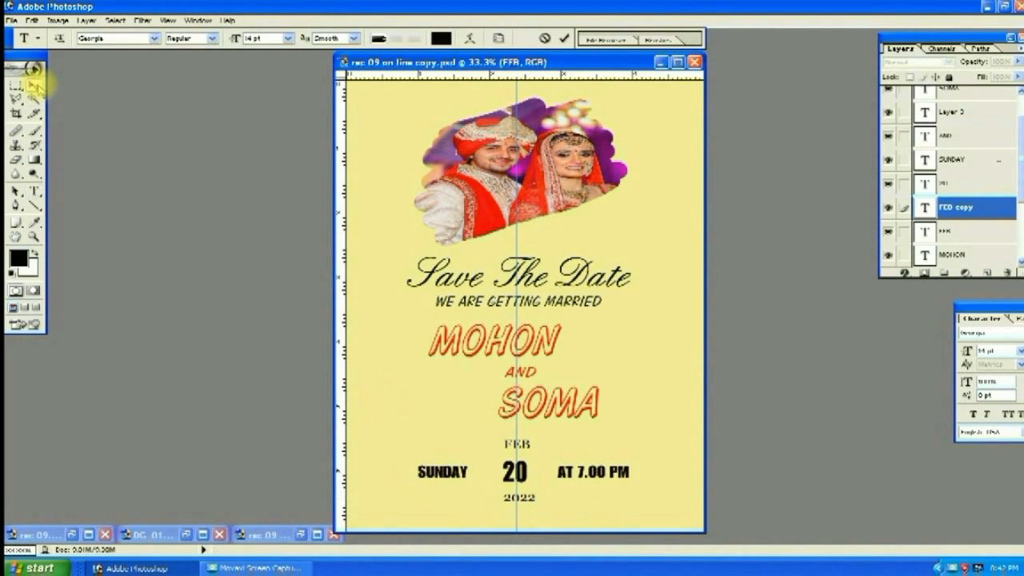
# Transform 2022 to be slightly wider and much flatter, centered on the vertical guide
pyautogui.click(34, 85)
pyautogui.hotkey('ctrl', 't')
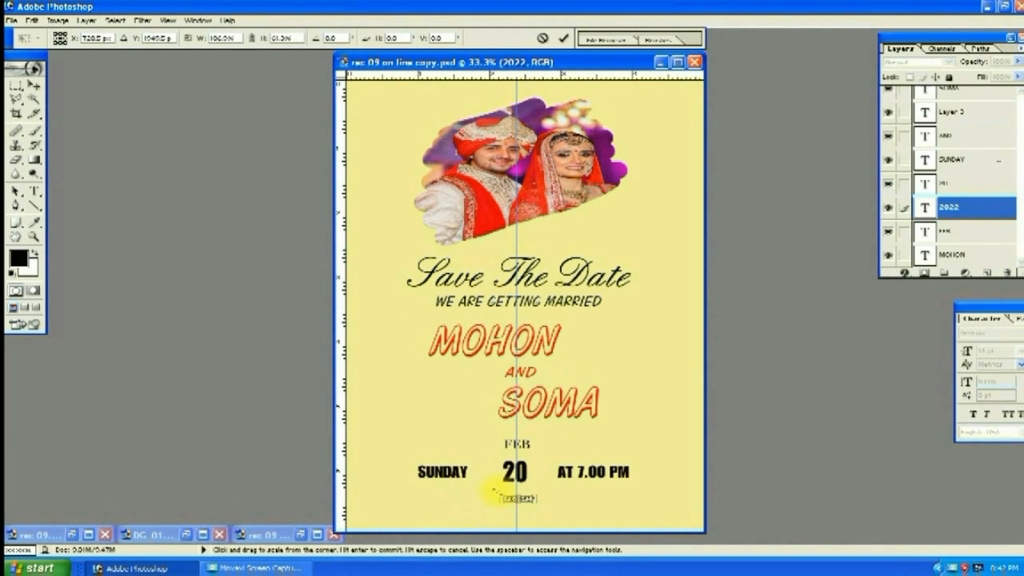
pyautogui.press('Return')
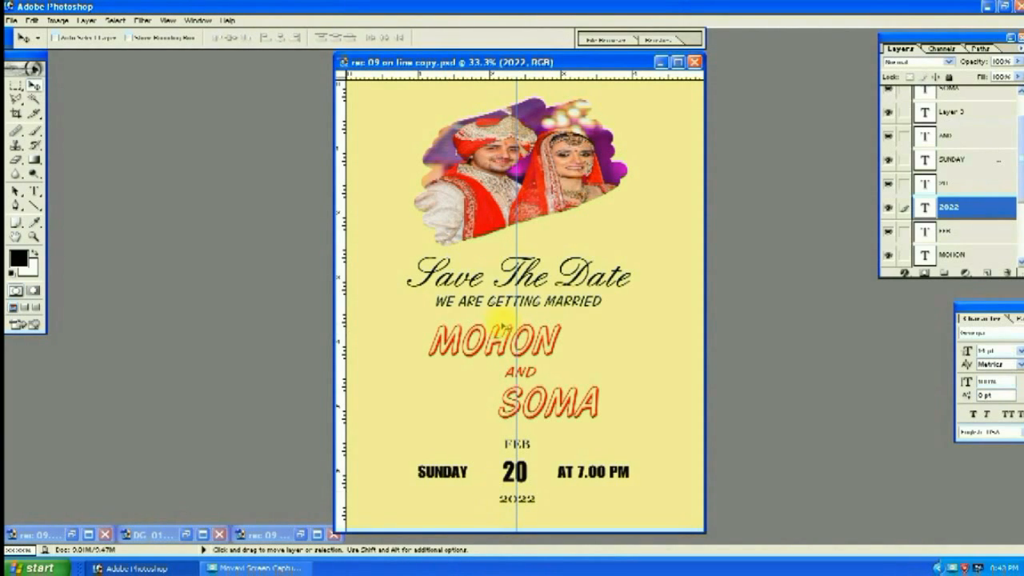
# Reduce the height of the SUNDAY AT 7.00 PM line to about 72%, keeping its full width
pyautogui.click(966, 185)
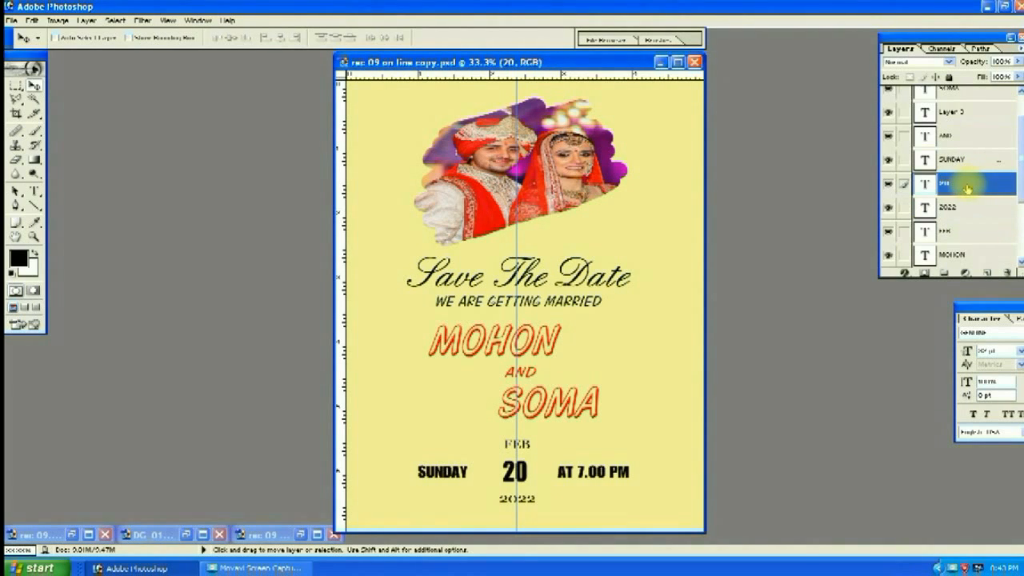
pyautogui.scroll(-3, 967, 187)
pyautogui.scroll(1, 996, 147)
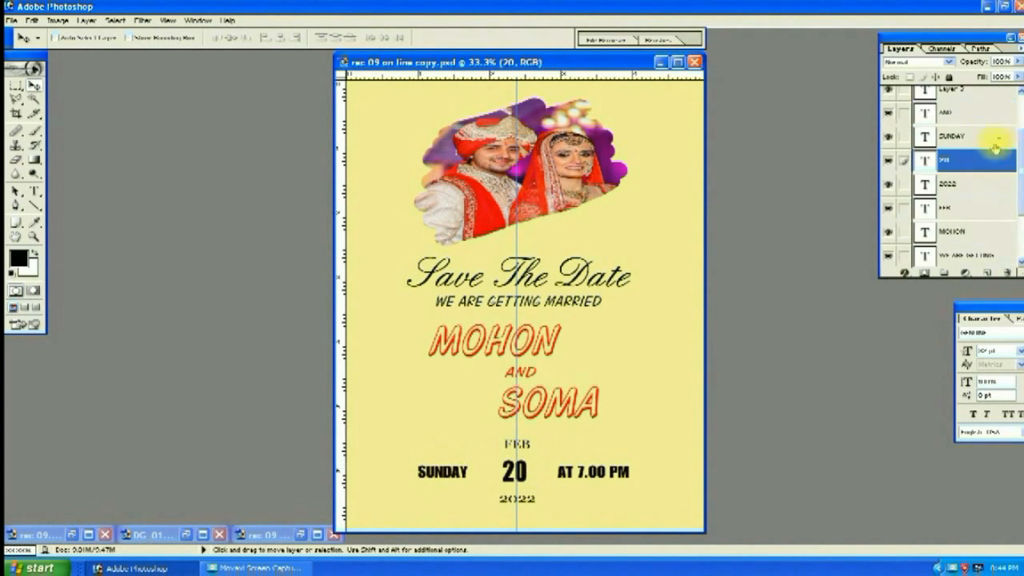
pyautogui.click(995, 142)
pyautogui.hotkey('ctrl', 't')
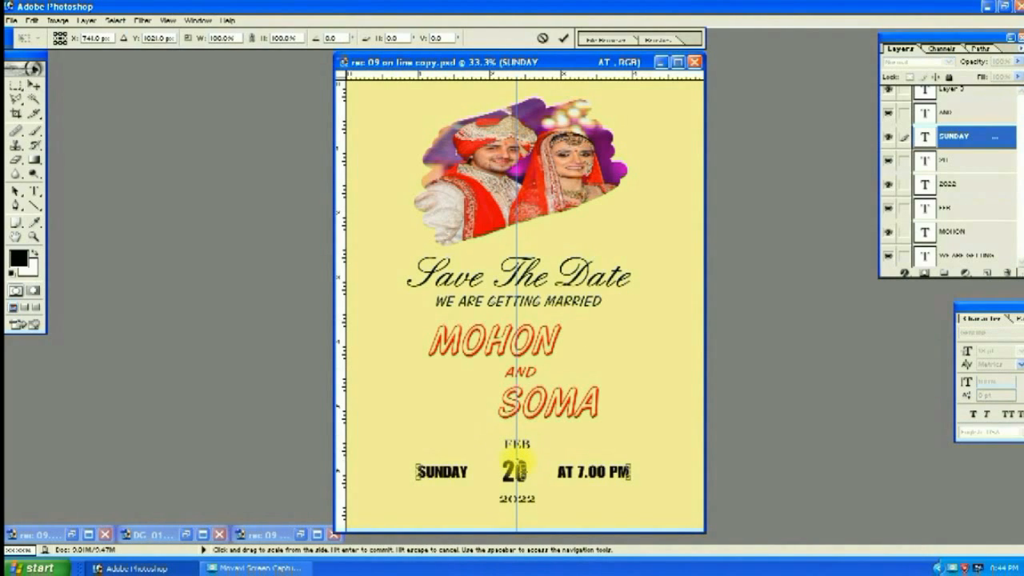
pyautogui.press('Return')
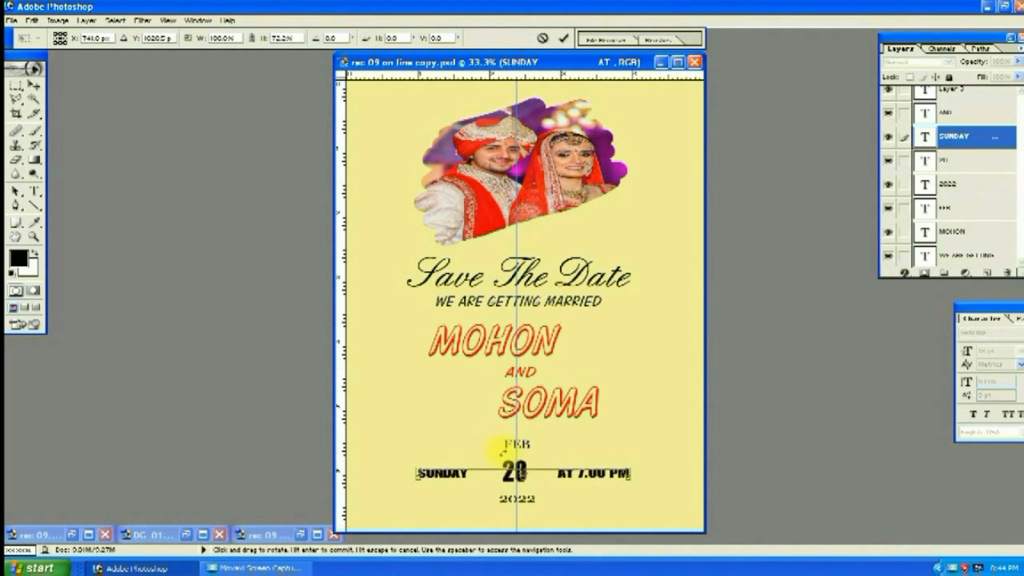
pyautogui.press('v')
# Reduce the height of the 20 slightly without changing its width
pyautogui.click(956, 160)
pyautogui.hotkey('ctrl', 't')
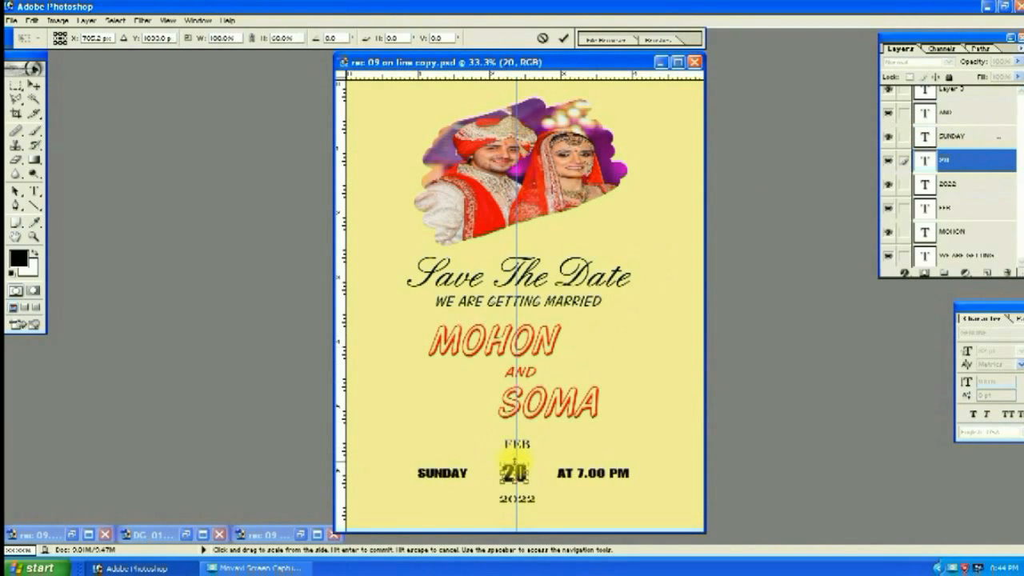
pyautogui.press('Return')
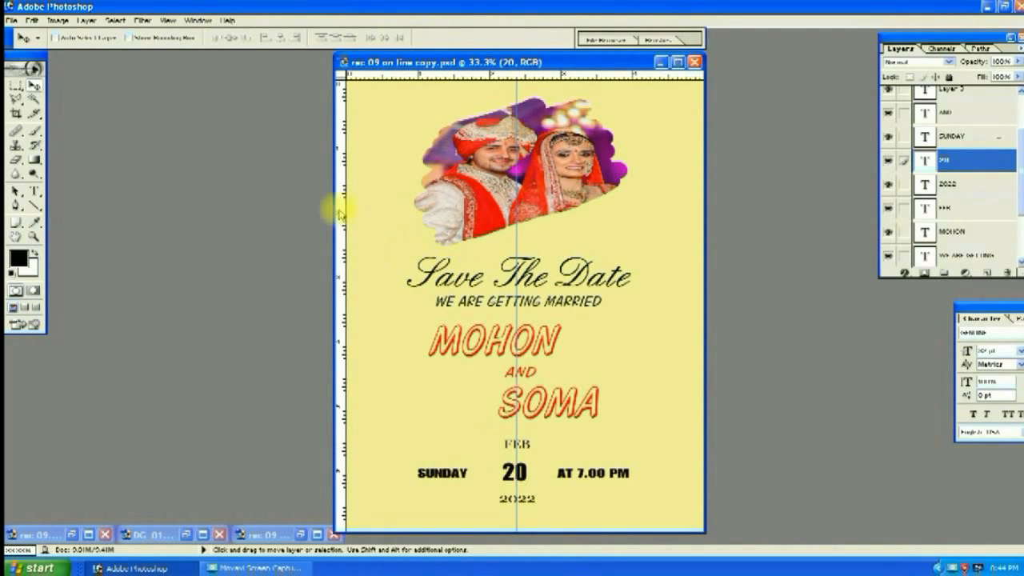
# Draw a thin black horizontal line 0.01 in thick above SUNDAY and duplicate it below the word
pyautogui.click(35, 205)
pyautogui.moveTo(415, 462); pyautogui.dragTo(481, 462)
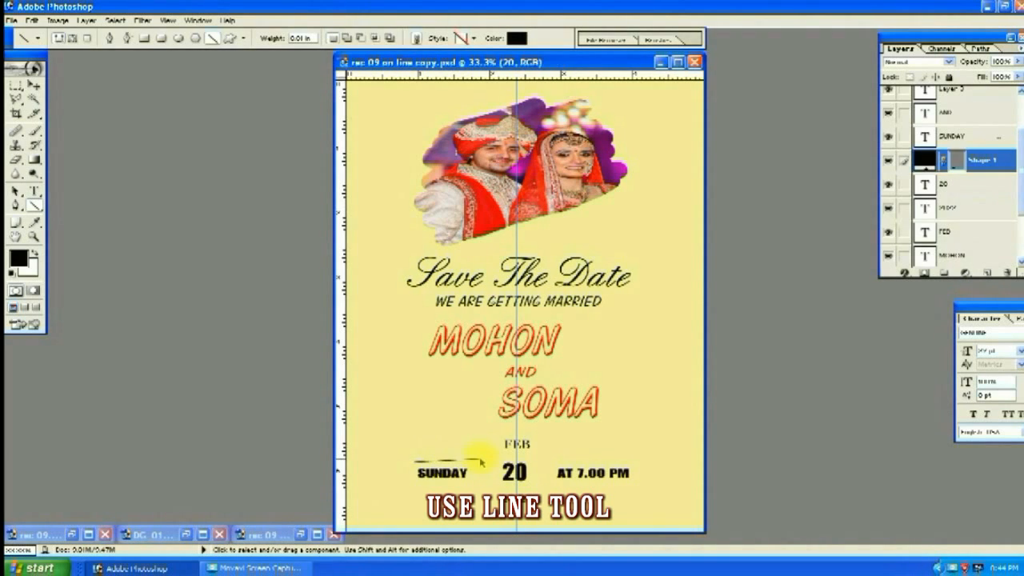
pyautogui.hotkey('ctrl', 'z')
pyautogui.press('shift')
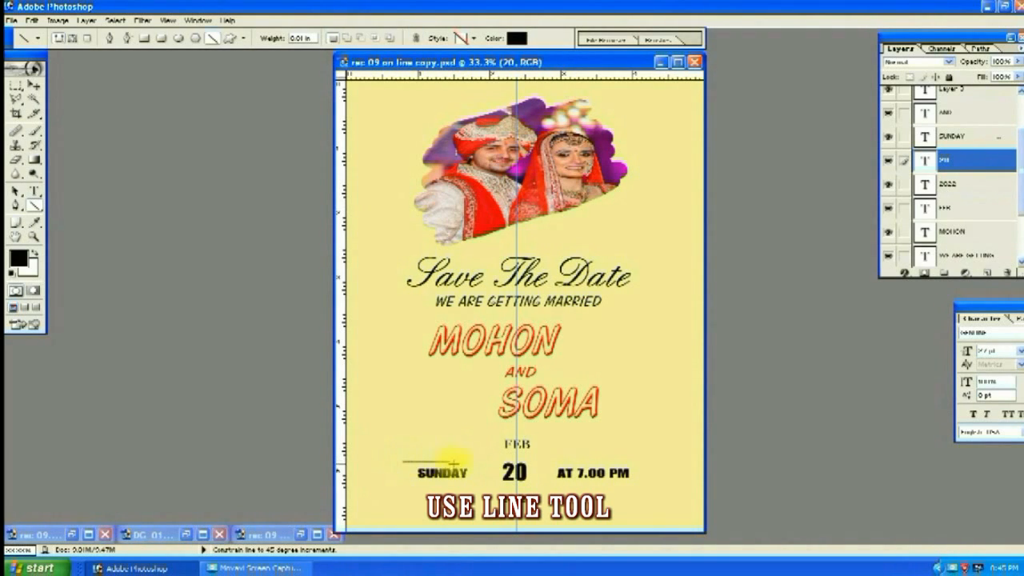
pyautogui.moveTo(478, 462); pyautogui.dragTo(478, 463)
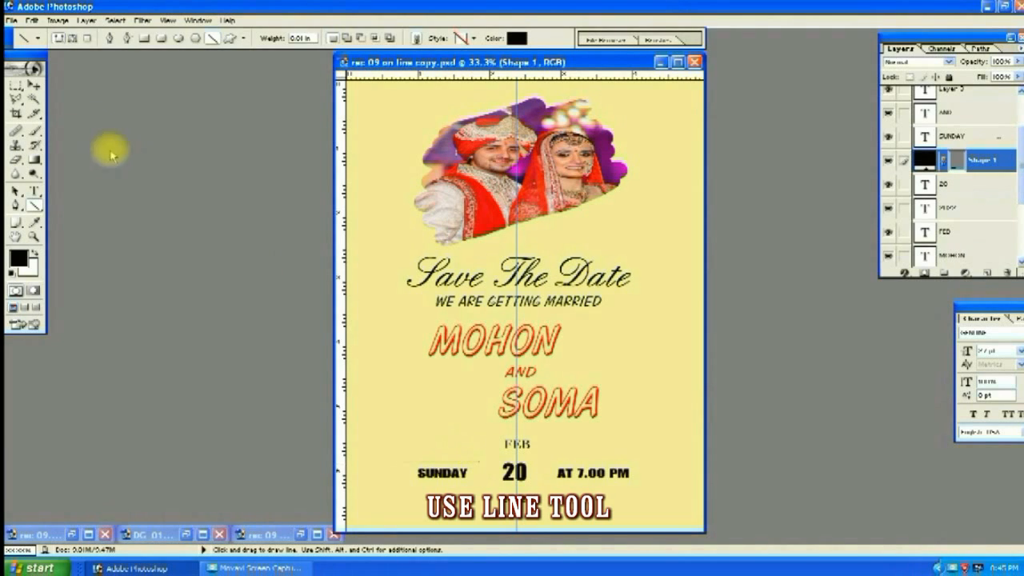
pyautogui.click(34, 83)
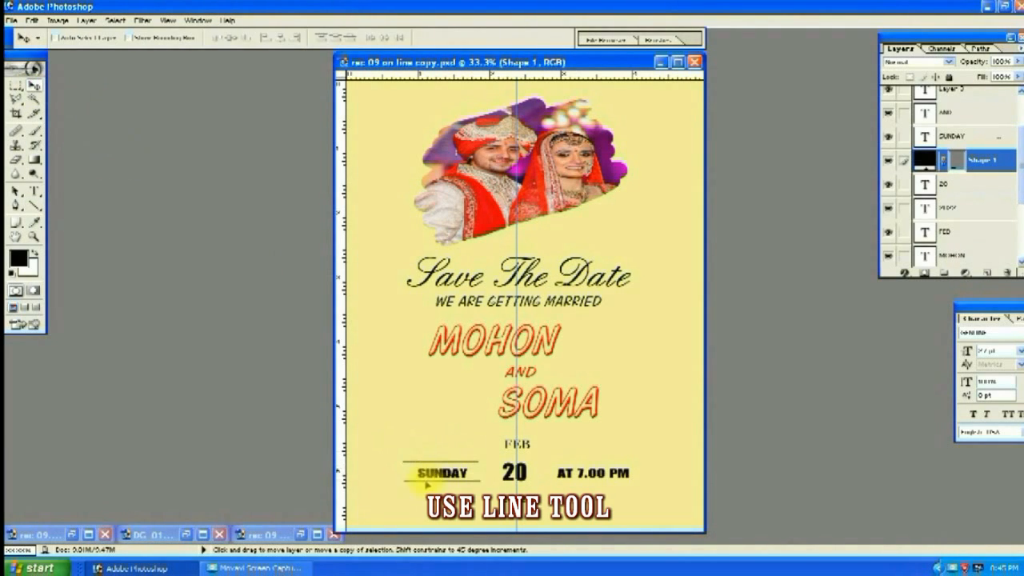
pyautogui.moveTo(427, 487); pyautogui.dragTo(427, 486)
# Duplicate the two lines around SUNDAY so matching lines sit above and below AT 7.00 PM
pyautogui.click(978, 183)
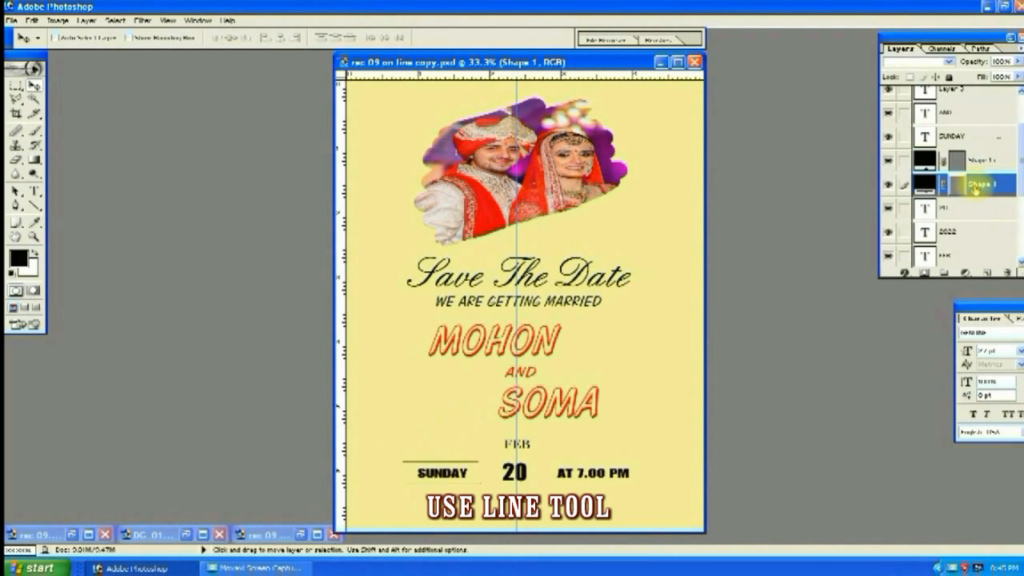
pyautogui.moveTo(442, 170); pyautogui.dragTo(425, 461)
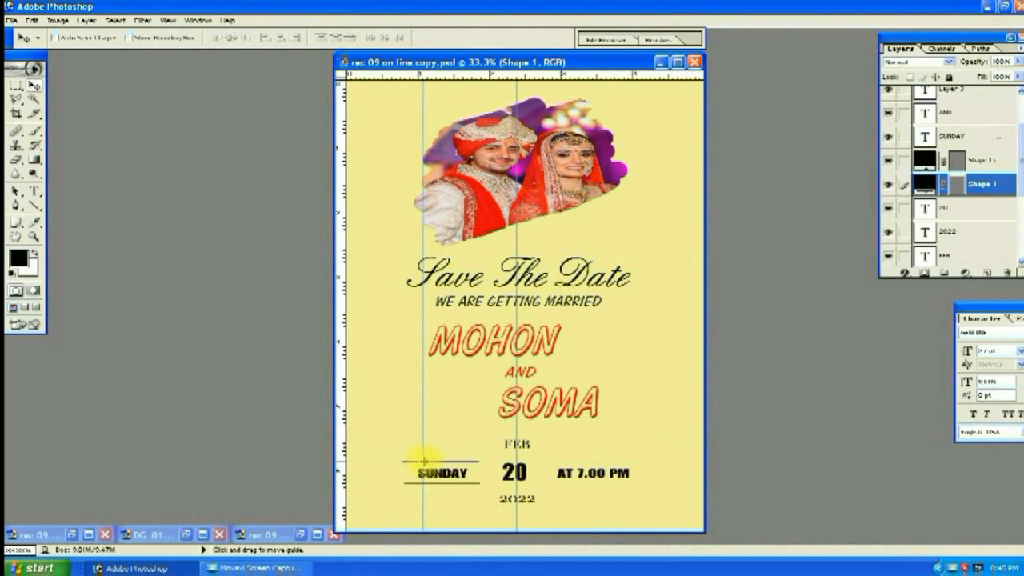
pyautogui.moveTo(428, 460); pyautogui.dragTo(348, 441)
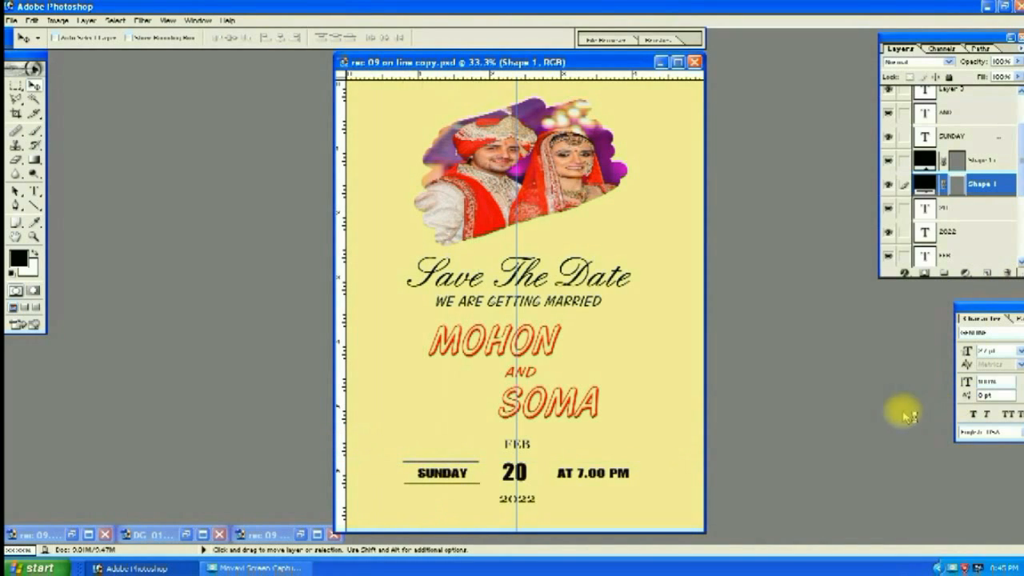
pyautogui.moveTo(439, 463); pyautogui.dragTo(593, 466)
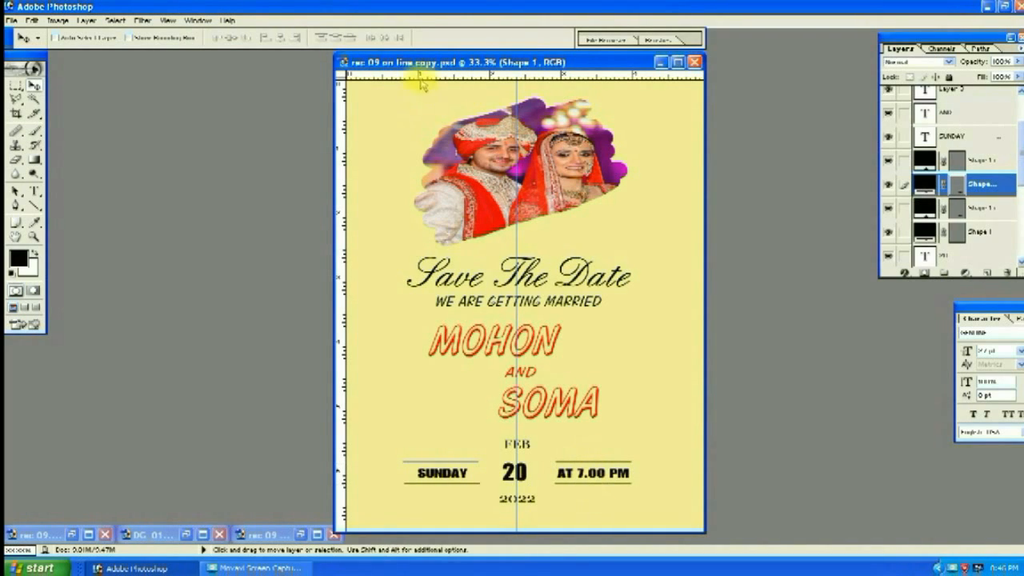
pyautogui.moveTo(474, 462); pyautogui.dragTo(410, 5)
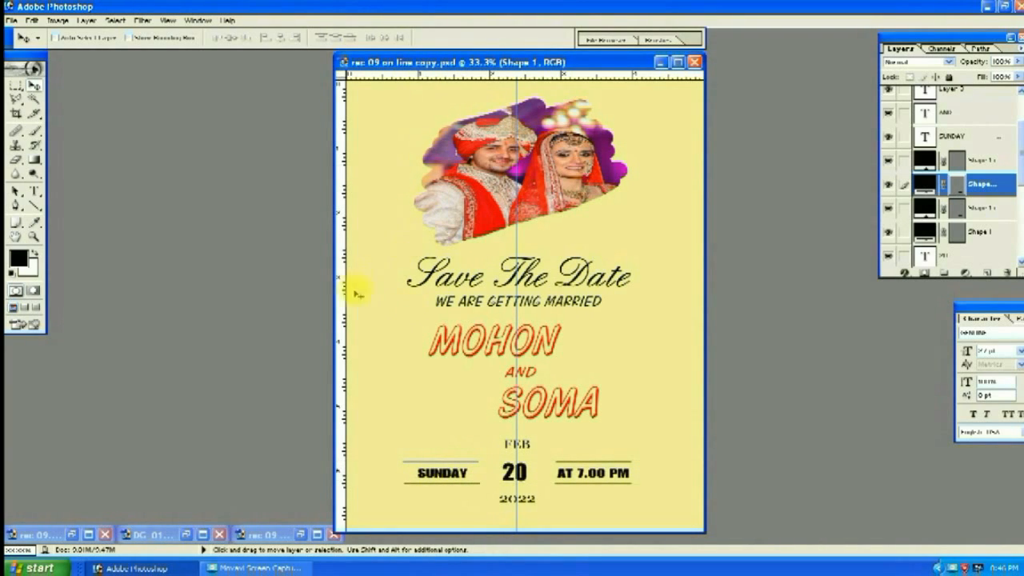
# Open the floral clip art Decorative28 from the Shape folder, with the 20 layer active in the card
pyautogui.click(991, 257)
pyautogui.doubleClick(236, 292)
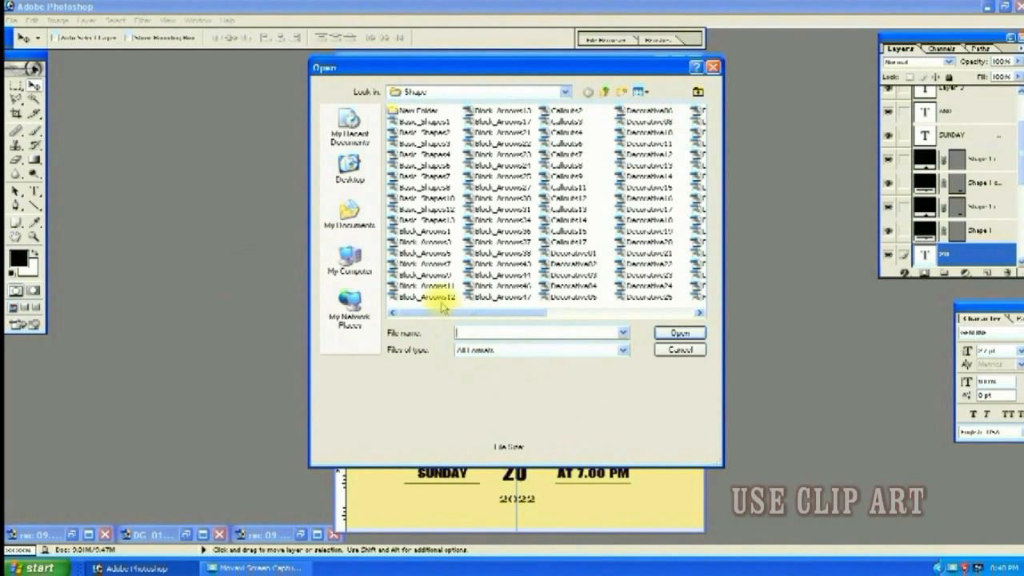
pyautogui.moveTo(442, 311); pyautogui.dragTo(487, 314)
pyautogui.click(650, 132)
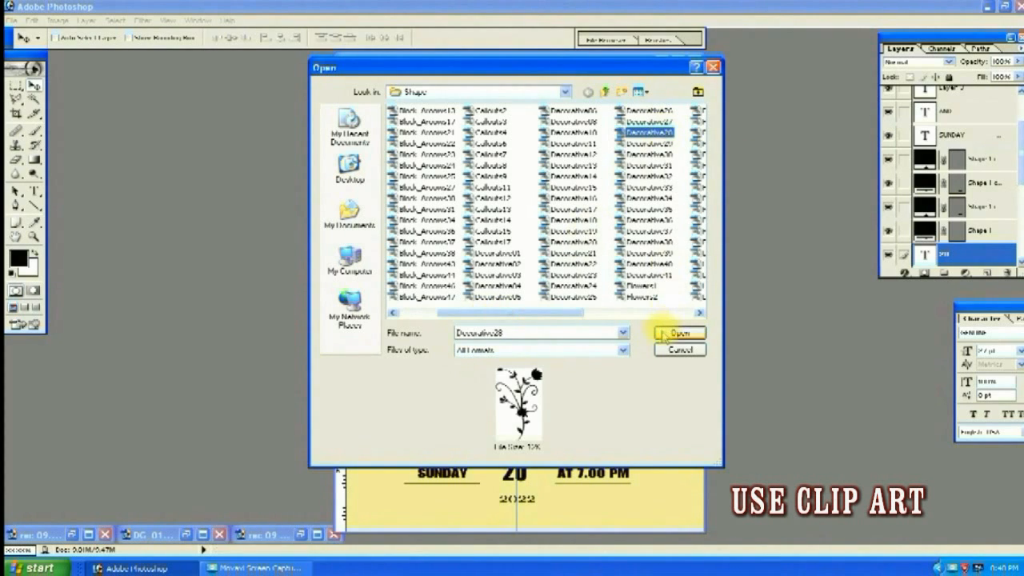
pyautogui.click(679, 333)
# Copy the floral ornament into the card beside the Save The Date heading and enlarge it to about double size
pyautogui.moveTo(164, 232); pyautogui.dragTo(393, 286)
pyautogui.click(216, 93)
pyautogui.hotkey('ctrl', 't')
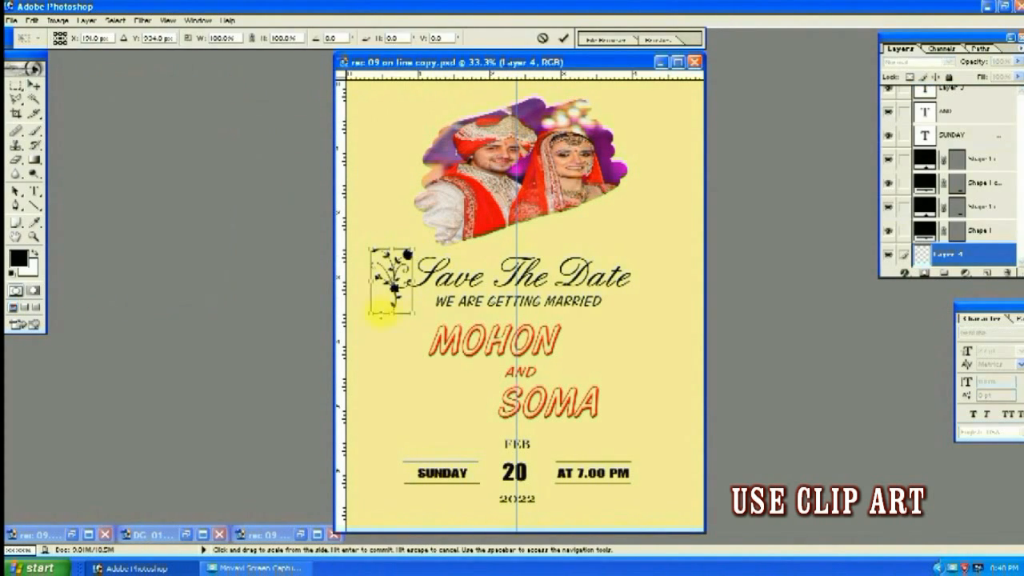
pyautogui.moveTo(422, 317); pyautogui.dragTo(453, 383)
pyautogui.press('Return')
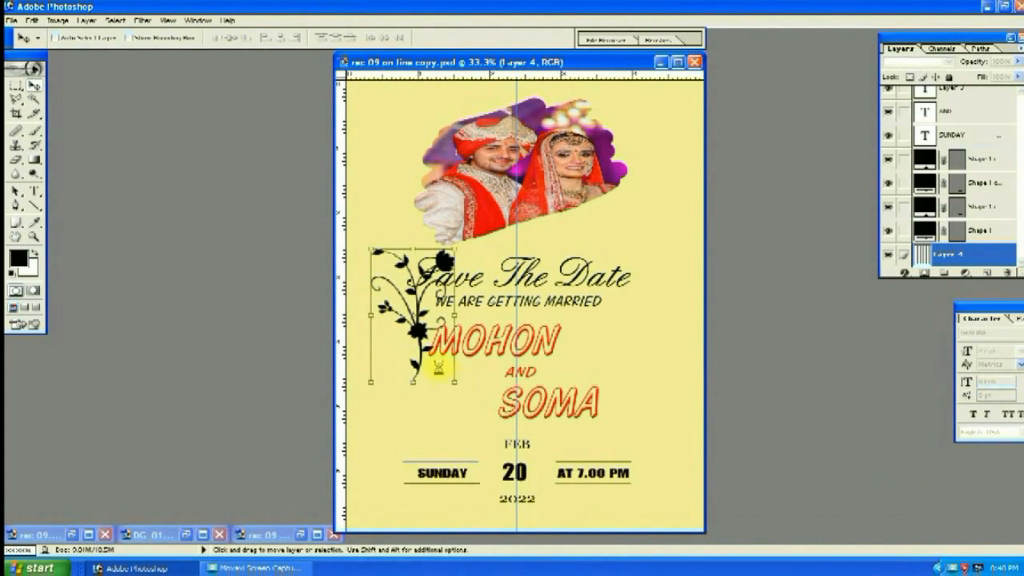
# Flip the black floral ornament beside the Save The Date heading vertically
pyautogui.click(31, 20)
pyautogui.moveTo(120, 227)
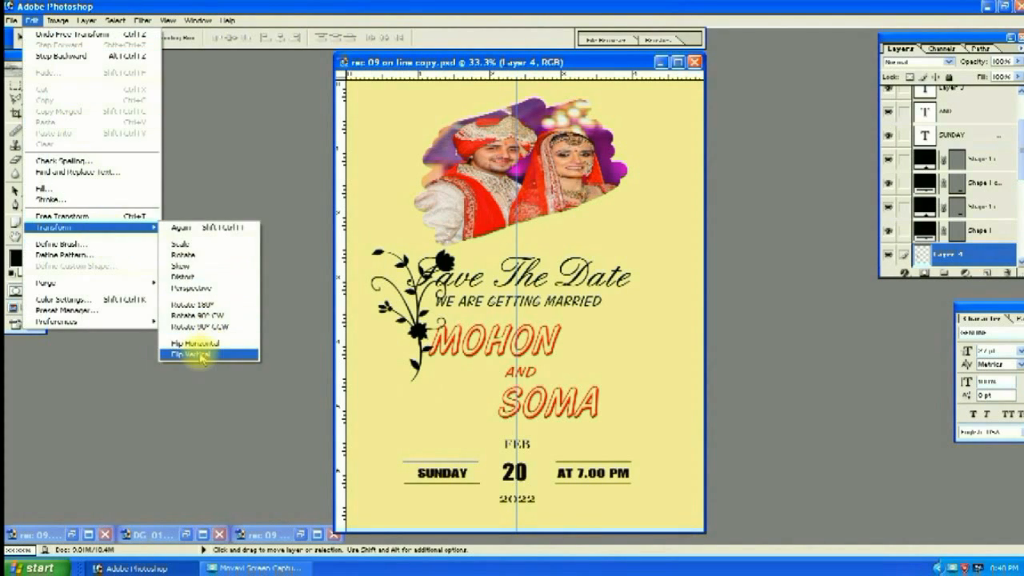
pyautogui.click(200, 353)
# Apply a bright magenta-pink Color Overlay to the floral ornament and lower its layer opacity to 75%
pyautogui.click(86, 21)
pyautogui.moveTo(176, 98)
pyautogui.click(275, 131)
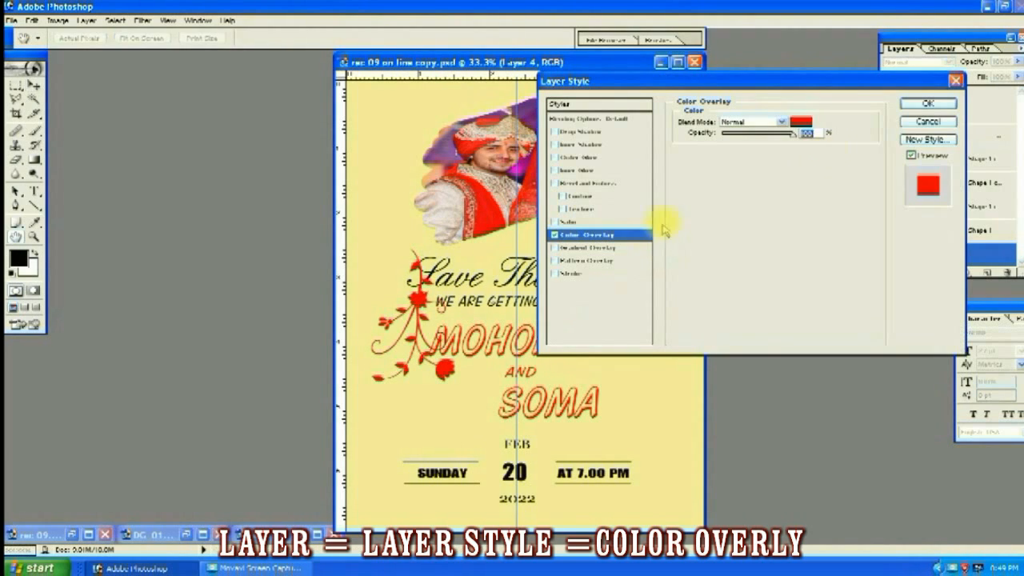
pyautogui.click(800, 123)
pyautogui.click(848, 213)
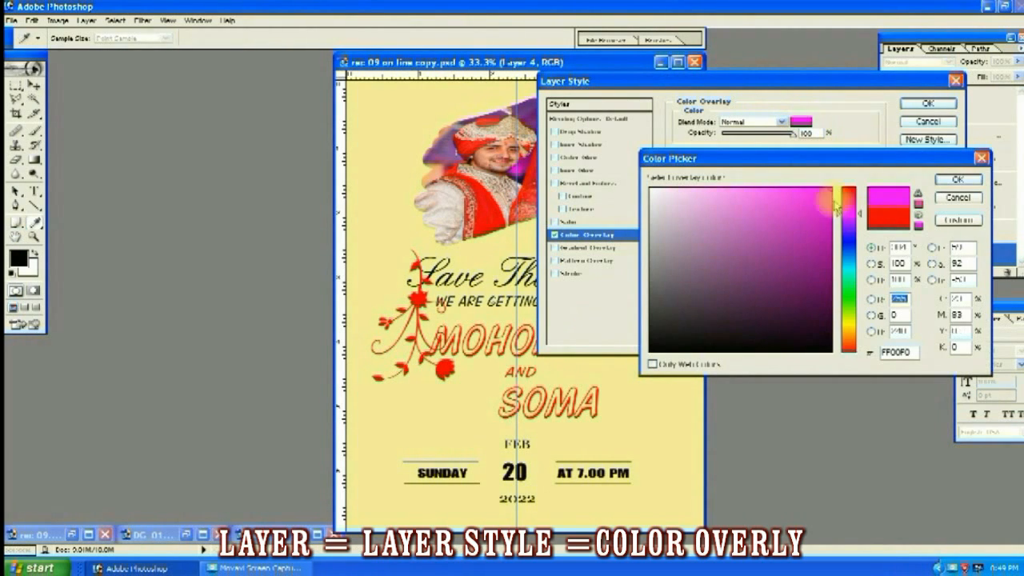
pyautogui.click(817, 194)
pyautogui.press('Return')
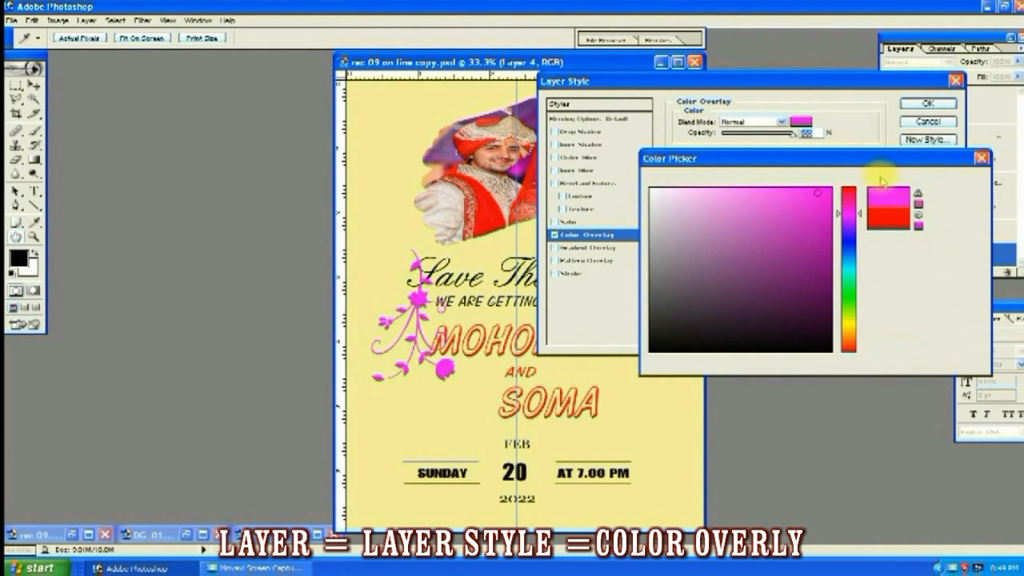
pyautogui.press('Return')
pyautogui.click(1018, 62)
pyautogui.moveTo(1015, 77); pyautogui.dragTo(991, 77)
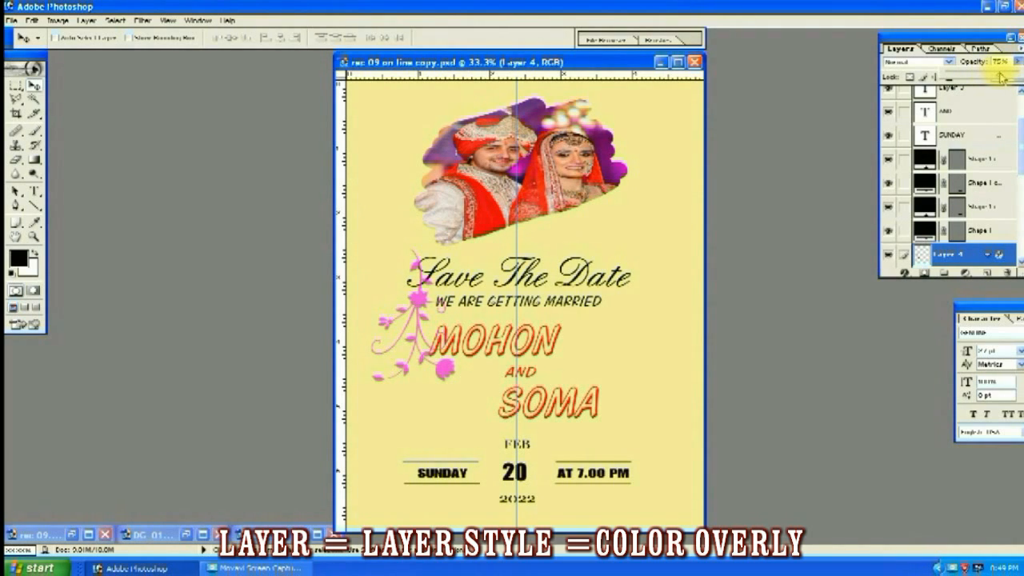
# Reselect the pink floral ornament's layer and rotate the ornament slightly counterclockwise
pyautogui.keyDown('ctrl'); pyautogui.click(567, 245); pyautogui.keyUp('ctrl')
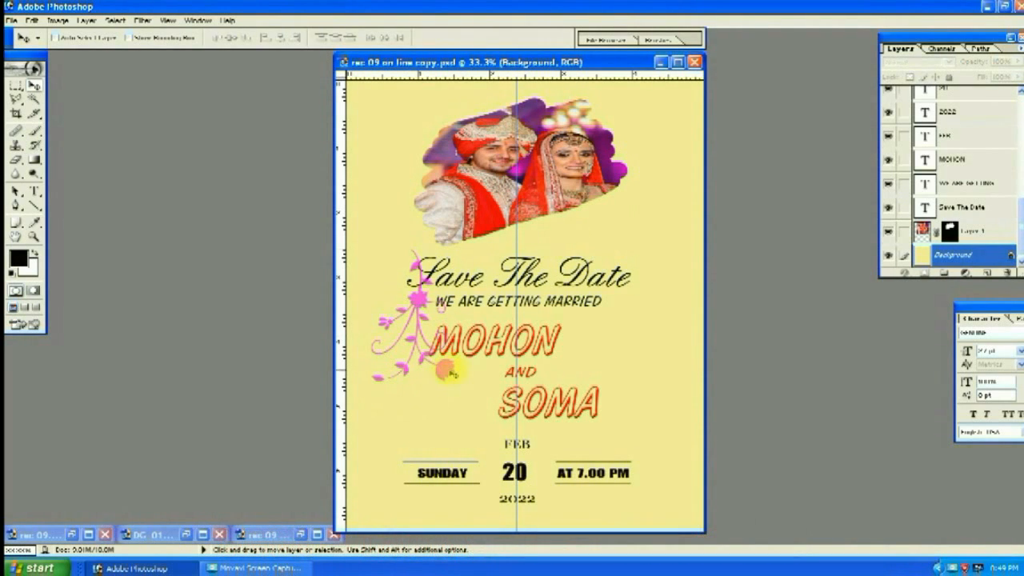
pyautogui.click(54, 37)
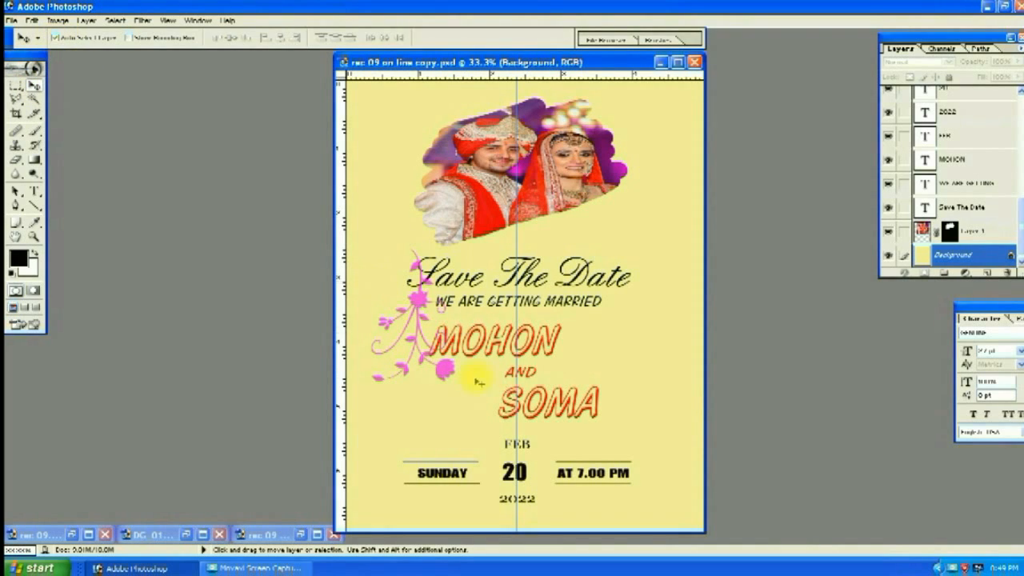
pyautogui.click(446, 368)
pyautogui.click(53, 37)
pyautogui.hotkey('ctrl', 't')
pyautogui.moveTo(452, 361); pyautogui.dragTo(484, 364)
pyautogui.press('Return')
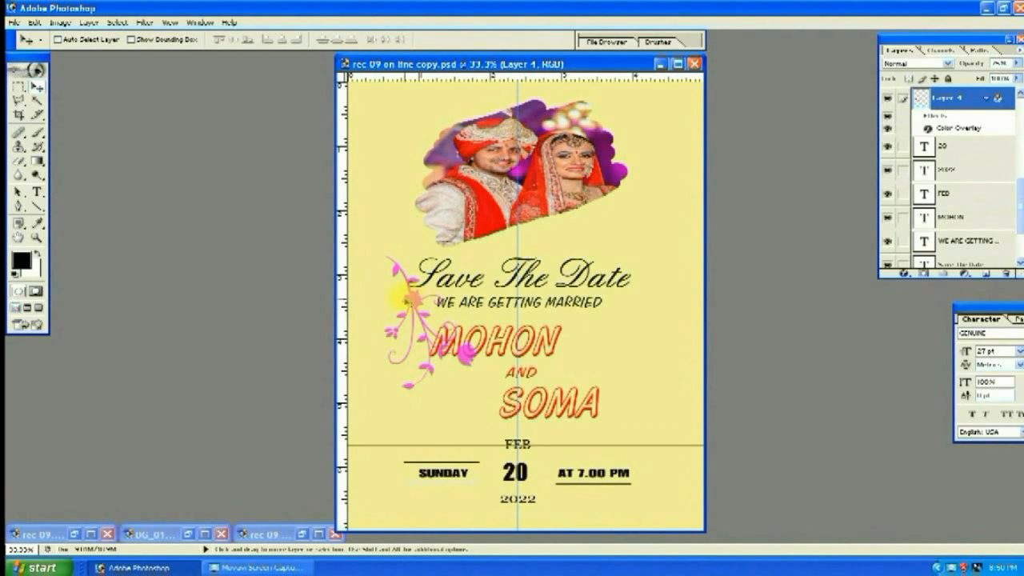
# Place the floral ornament at the card's left edge and a horizontally flipped copy on the right side of the heading
pyautogui.moveTo(430, 303); pyautogui.dragTo(638, 279)
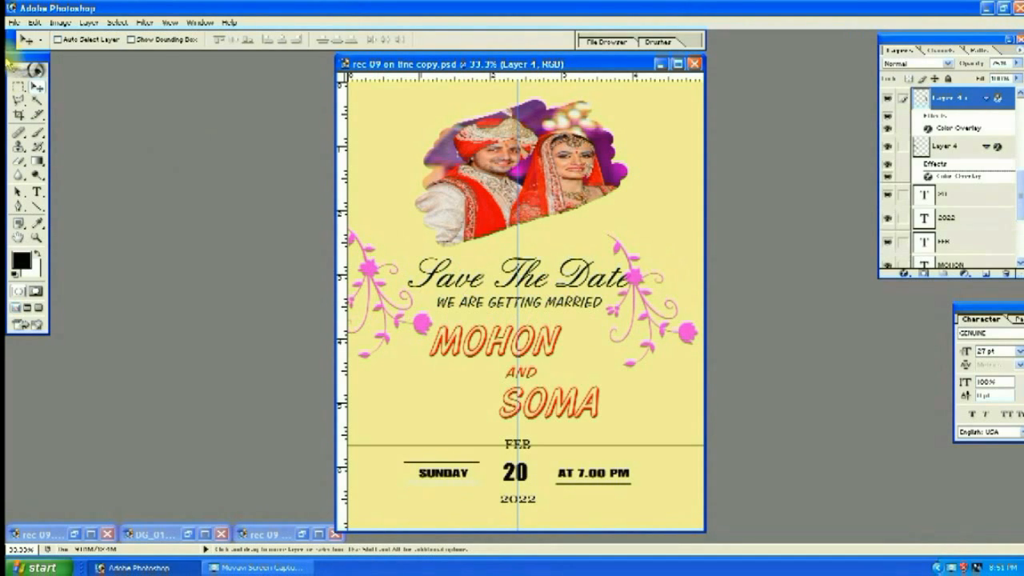
pyautogui.click(34, 22)
pyautogui.moveTo(107, 227)
pyautogui.click(256, 344)
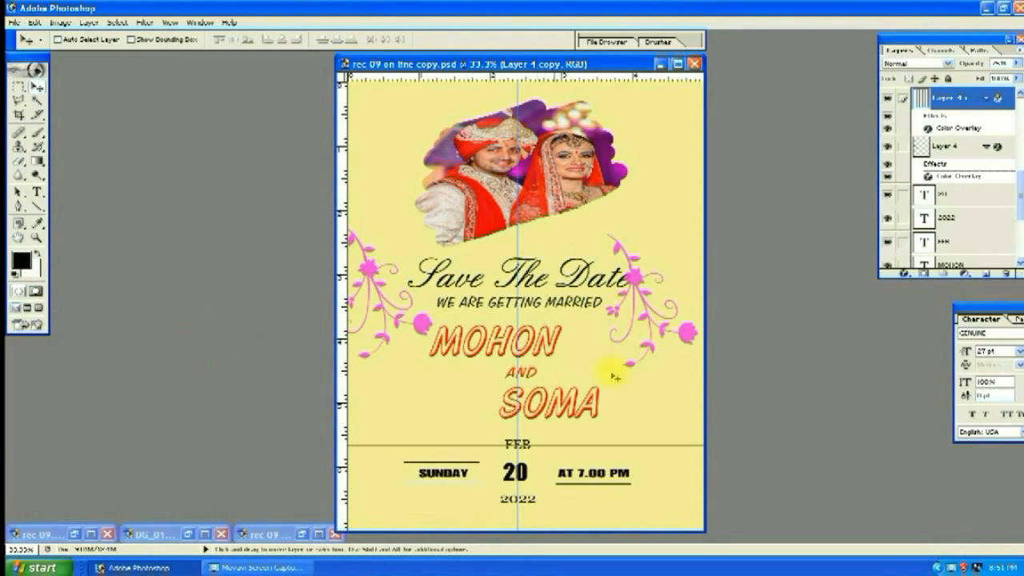
# Enlarge the flipped ornament copy by about a third and position it at the card's right edge beside SOMA
pyautogui.hotkey('ctrl', 't')
pyautogui.moveTo(603, 367); pyautogui.dragTo(573, 415)
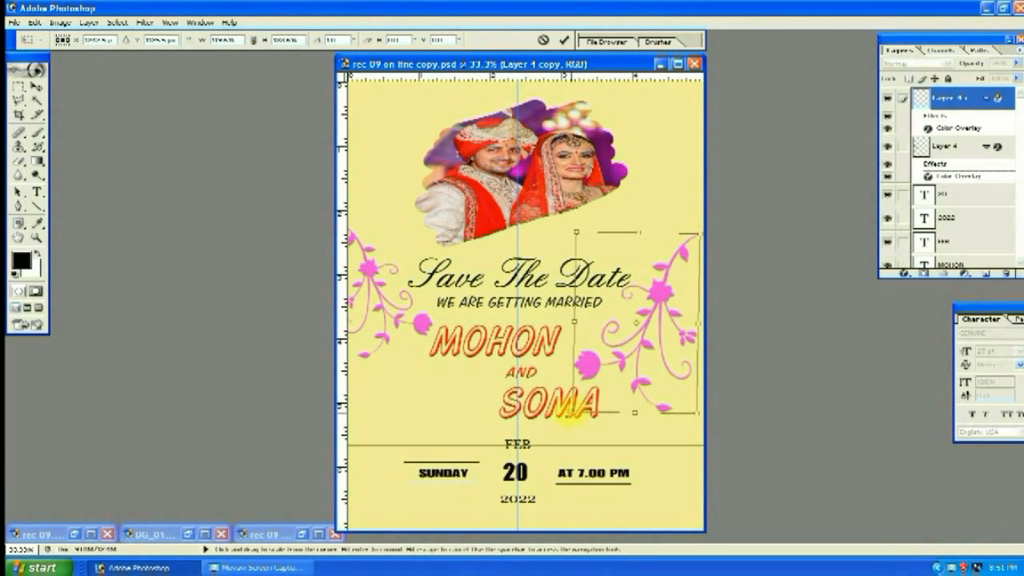
pyautogui.moveTo(657, 304); pyautogui.dragTo(685, 317)
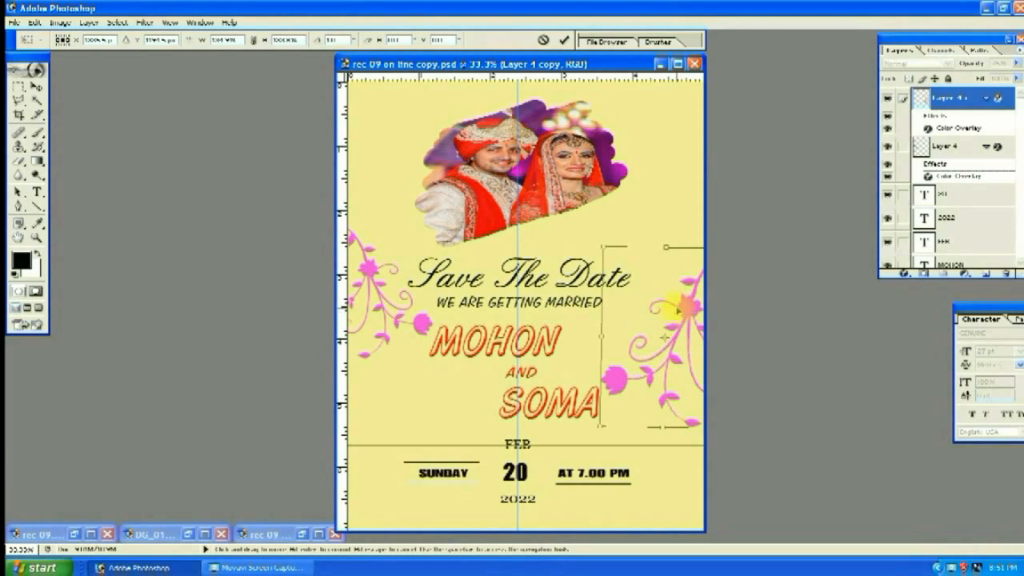
pyautogui.press('Return')
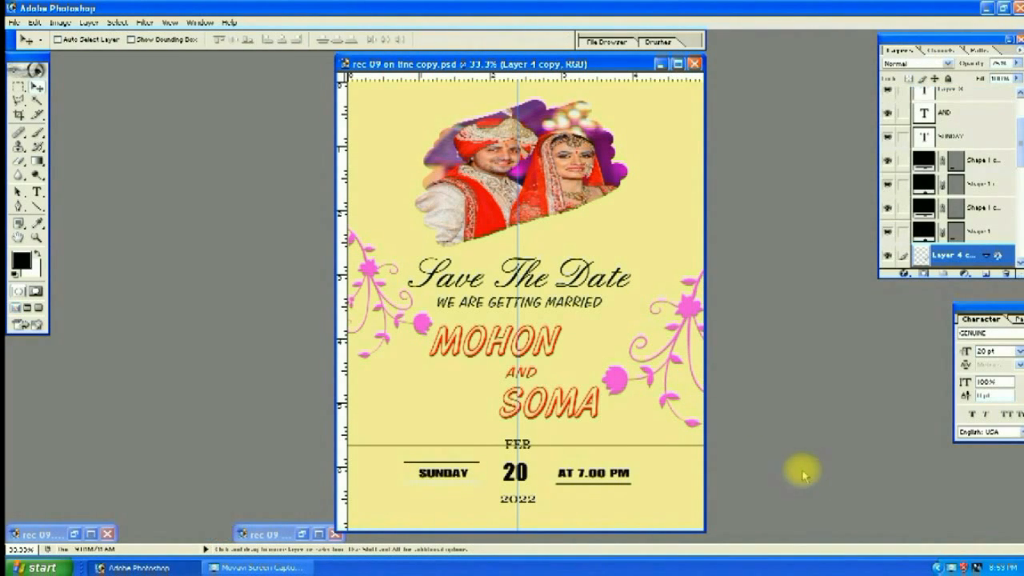
pyautogui.moveTo(696, 301); pyautogui.dragTo(681, 364)
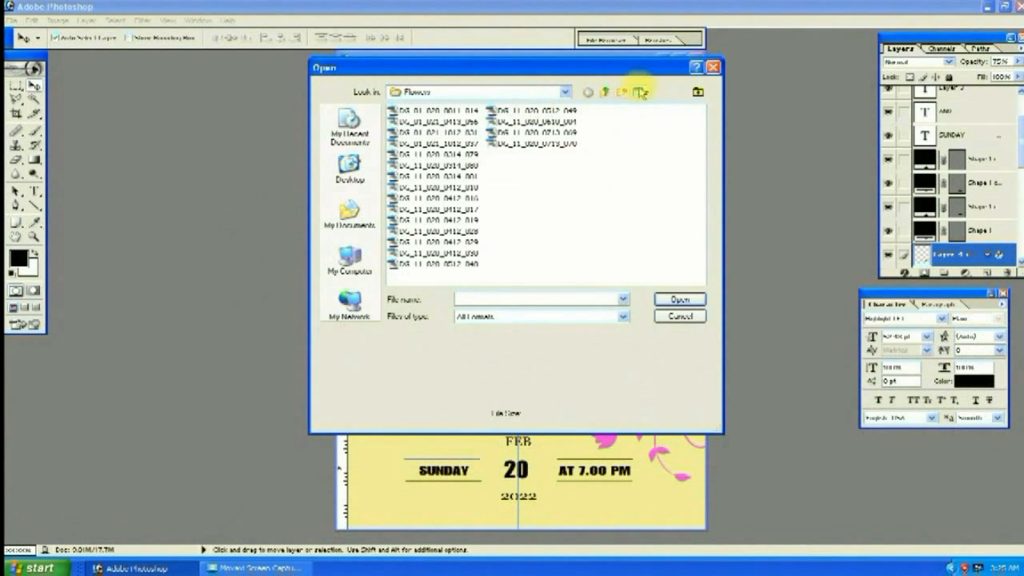
# Show the Flowers folder as thumbnails and open the pink flower clip art DG_01_021_1012_031
pyautogui.click(642, 92)
pyautogui.click(652, 106)
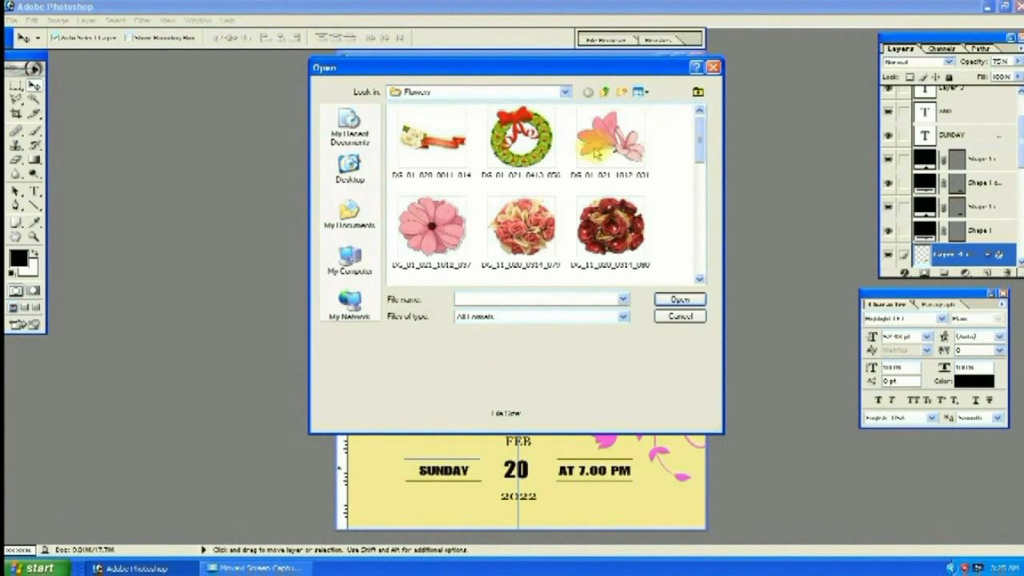
pyautogui.doubleClick(592, 141)
# Copy the pink flower into the card, shrink it to a small size and place it in the card's lower-left corner
pyautogui.moveTo(285, 240); pyautogui.dragTo(640, 257)
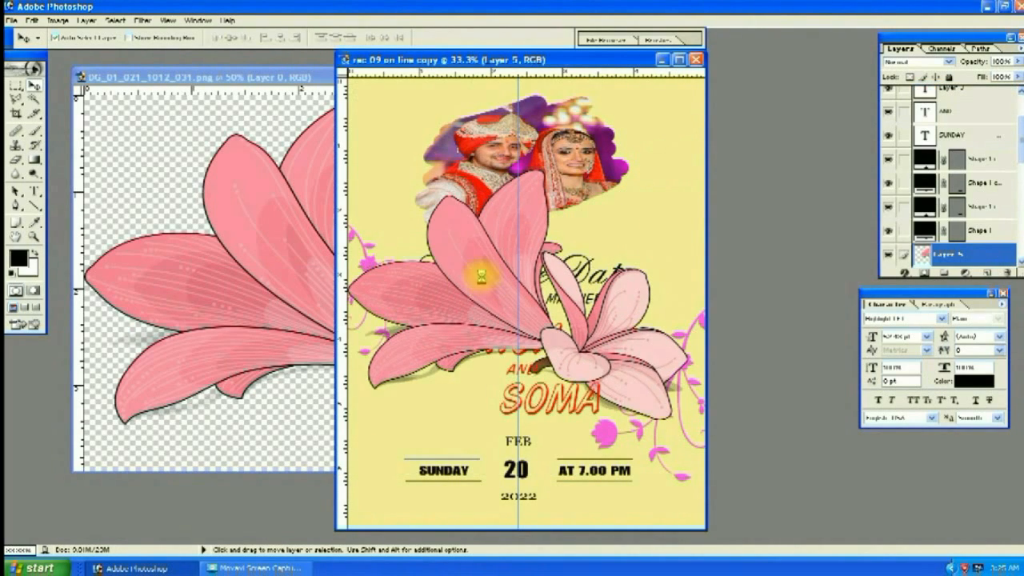
pyautogui.hotkey('ctrl', 't')
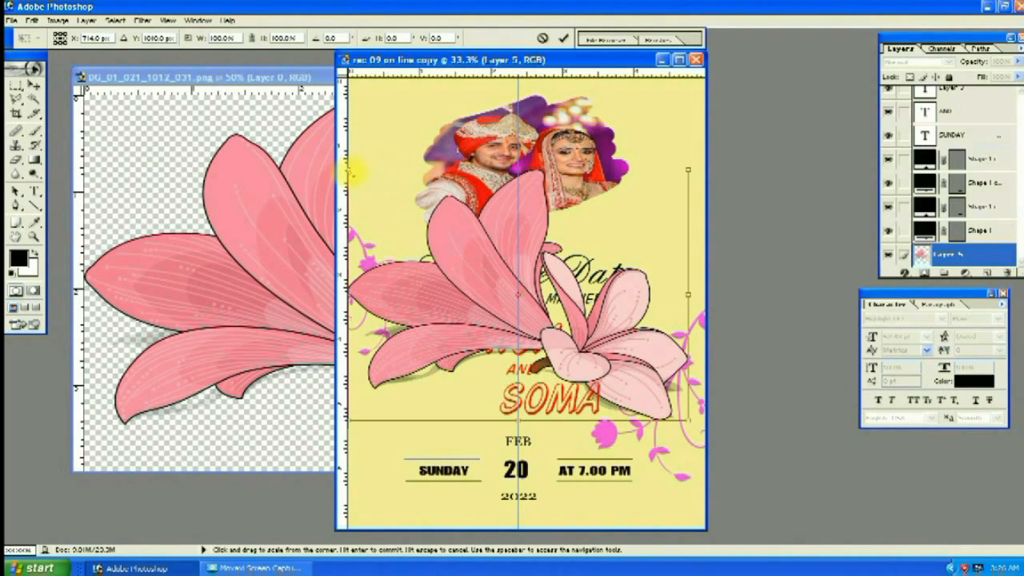
pyautogui.moveTo(352, 171); pyautogui.dragTo(625, 374)
pyautogui.press('Return')
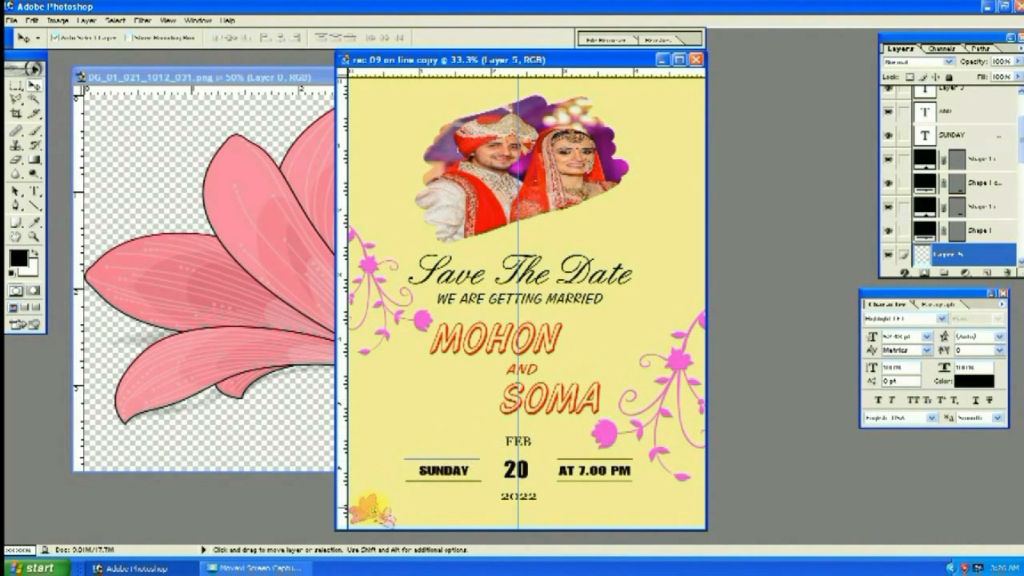
# Duplicate the small flower into the card's lower-right corner and close the flower clip art image
pyautogui.moveTo(371, 509); pyautogui.dragTo(578, 510)
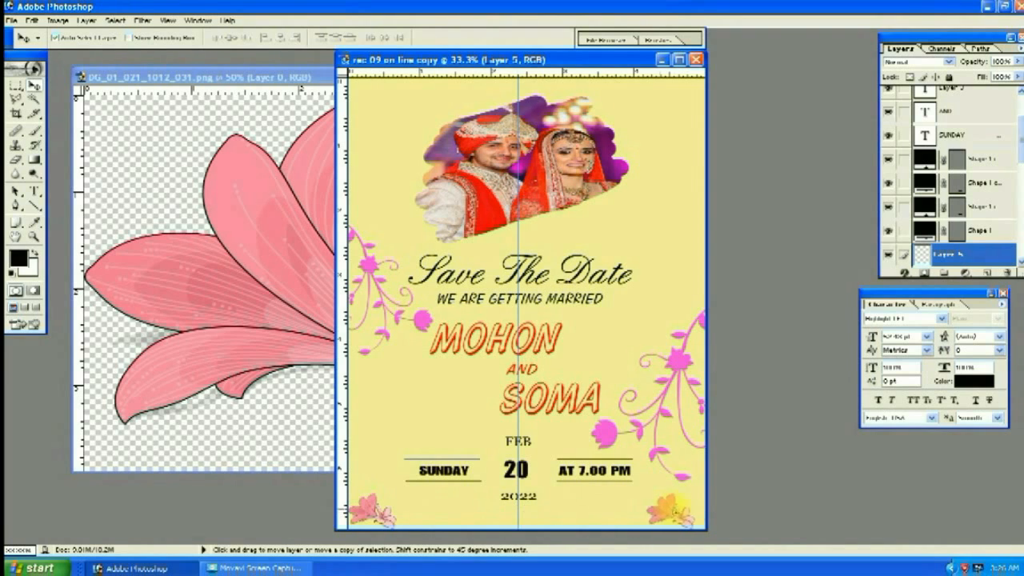
pyautogui.click(140, 76)
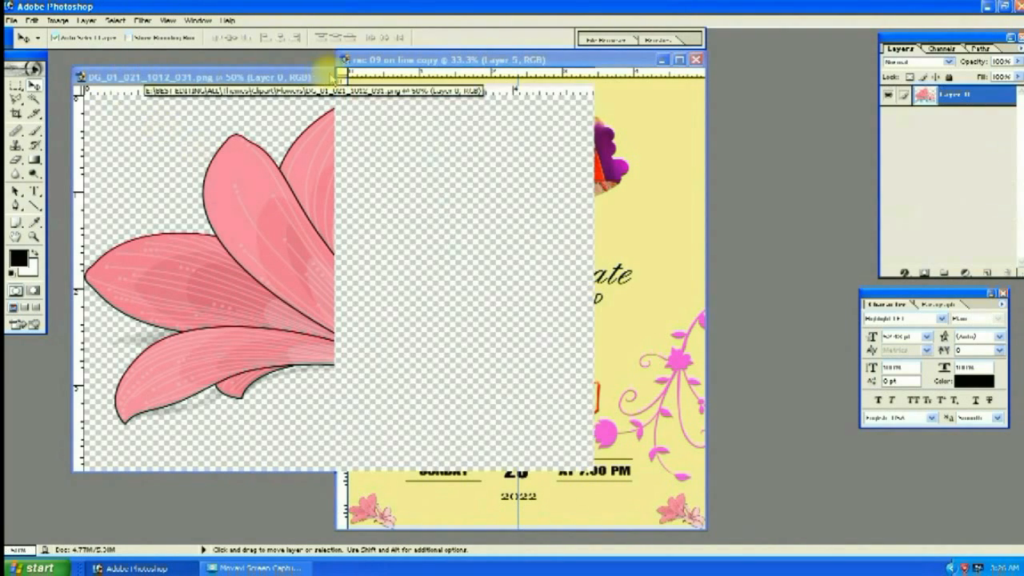
pyautogui.click(588, 78)
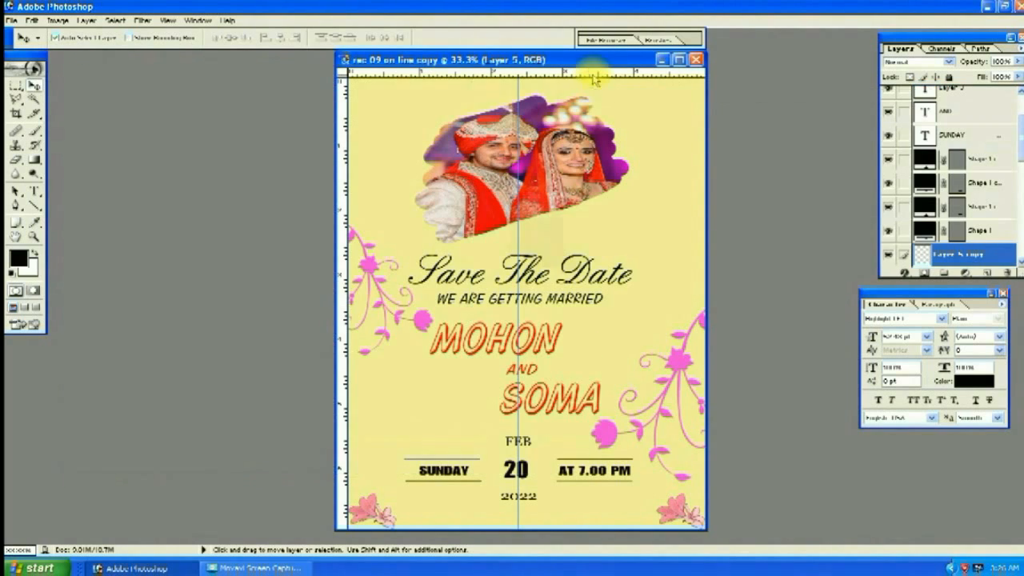
# Flip the flower copy in the card's lower-right corner horizontally to mirror the other one
pyautogui.click(34, 20)
pyautogui.moveTo(120, 227)
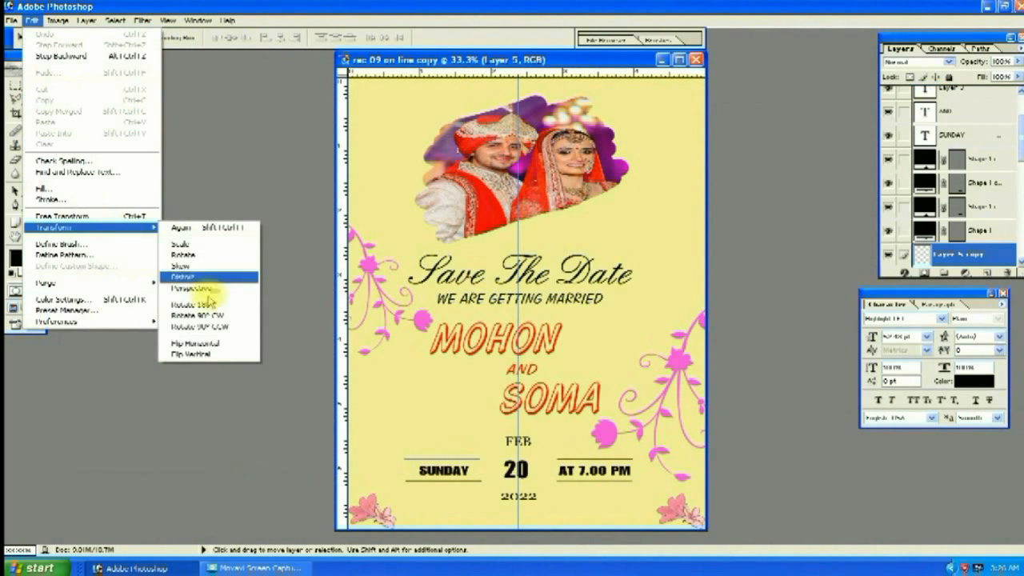
pyautogui.click(216, 344)
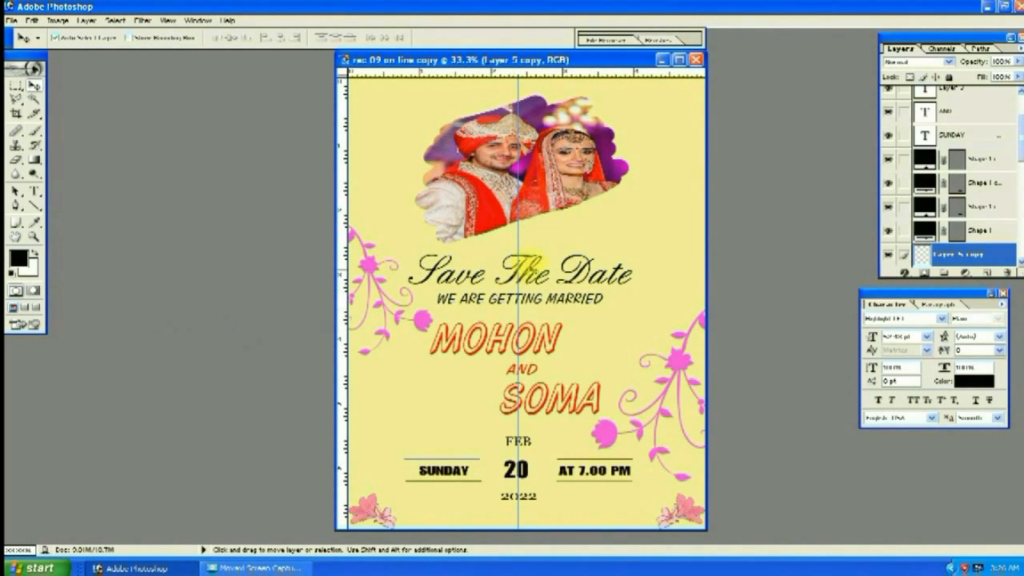